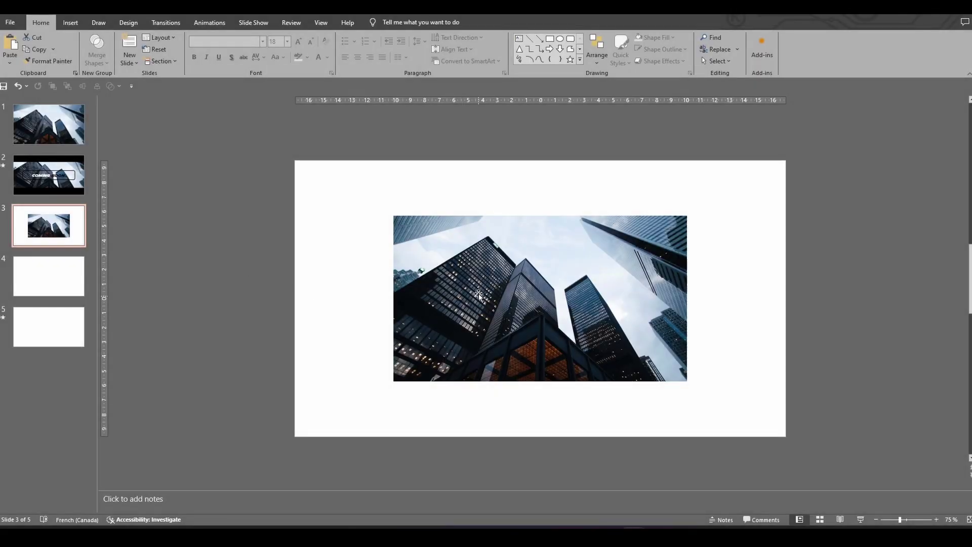
Stretch the skyscraper photo's top-right and bottom-left corners out to the corners of slide 3
{"action": "left_click_drag", "start_coordinate": [460, 262], "coordinate": [532, 276]}
{"action": "key", "text": "ctrl+z"}
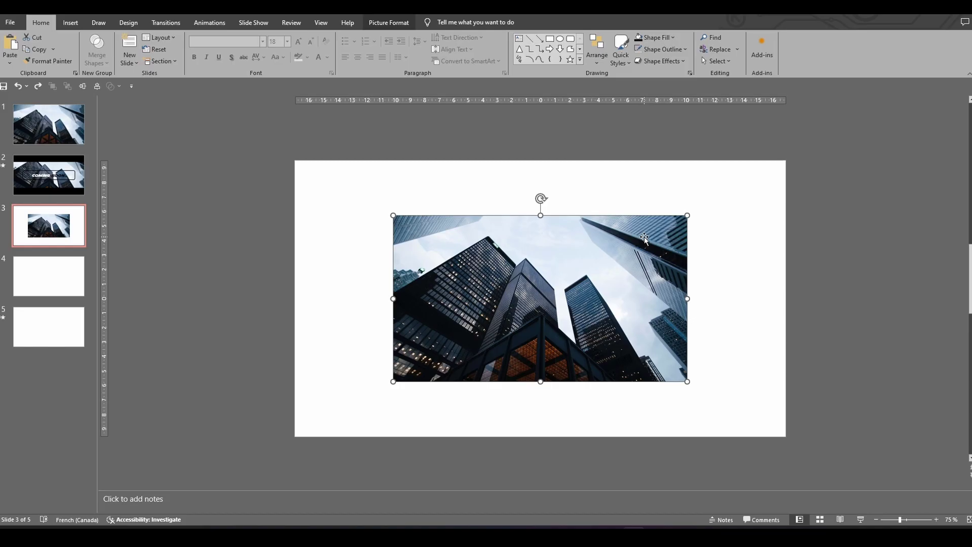
{"action": "left_click", "coordinate": [737, 219]}
{"action": "left_click", "coordinate": [673, 236]}
{"action": "left_click_drag", "start_coordinate": [686, 216], "coordinate": [785, 163]}
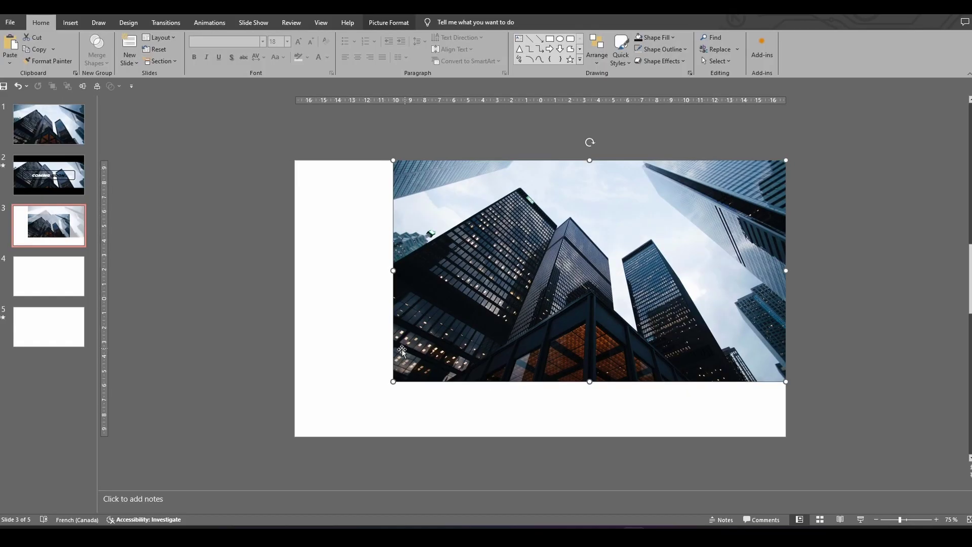
{"action": "left_click_drag", "start_coordinate": [390, 377], "coordinate": [294, 431]}
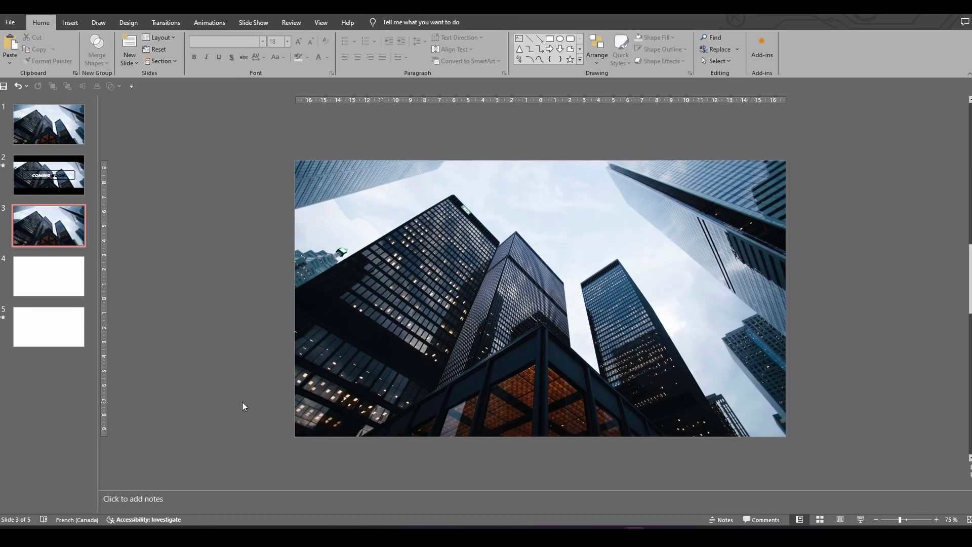
{"action": "right_click", "coordinate": [481, 282]}
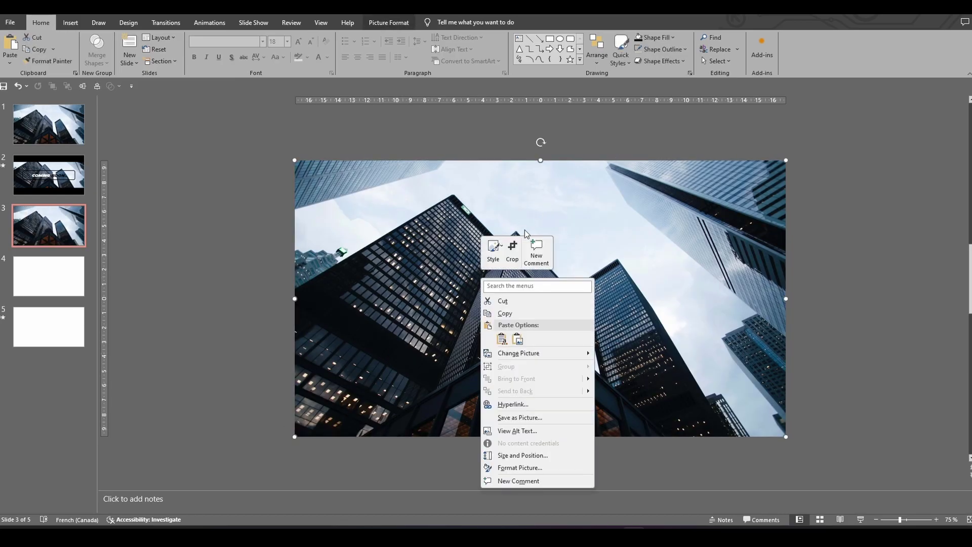
{"action": "key", "text": "Escape"}
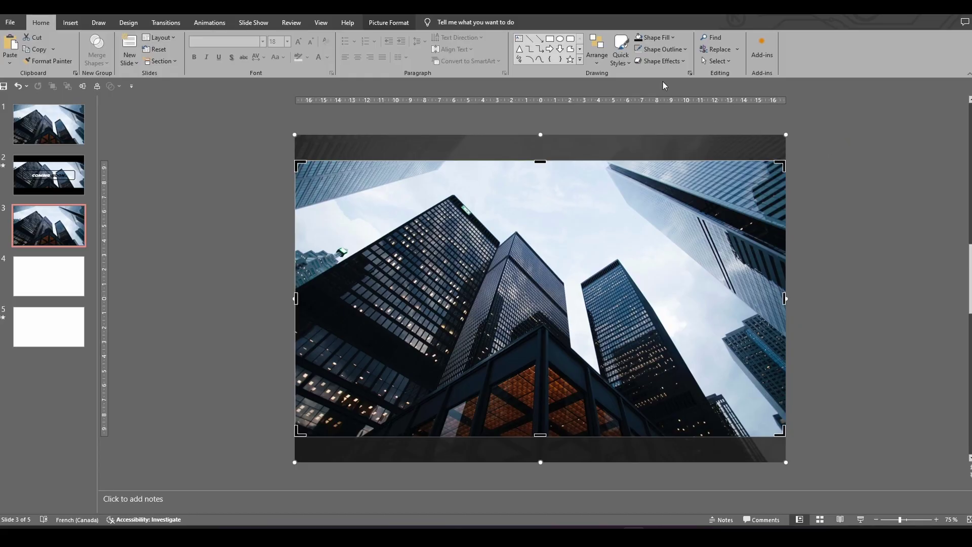
{"action": "left_click", "coordinate": [846, 231]}
{"action": "double_click", "coordinate": [740, 223]}
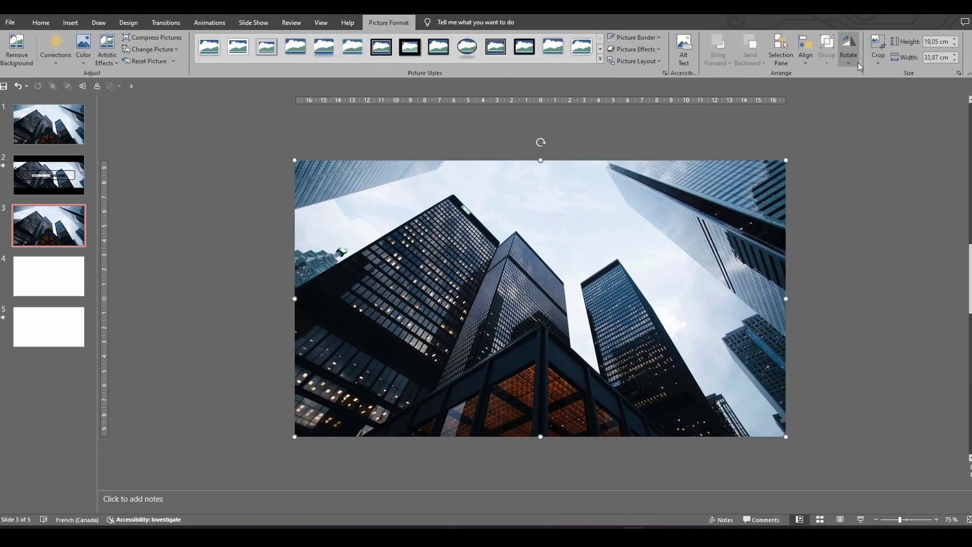
{"action": "left_click", "coordinate": [878, 58]}
{"action": "mouse_move", "coordinate": [898, 100]}
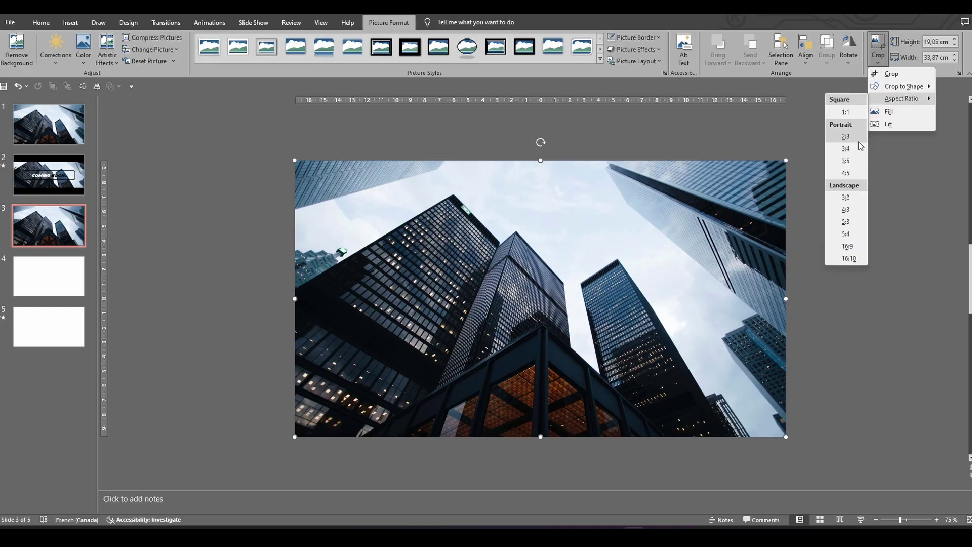
{"action": "left_click", "coordinate": [854, 234]}
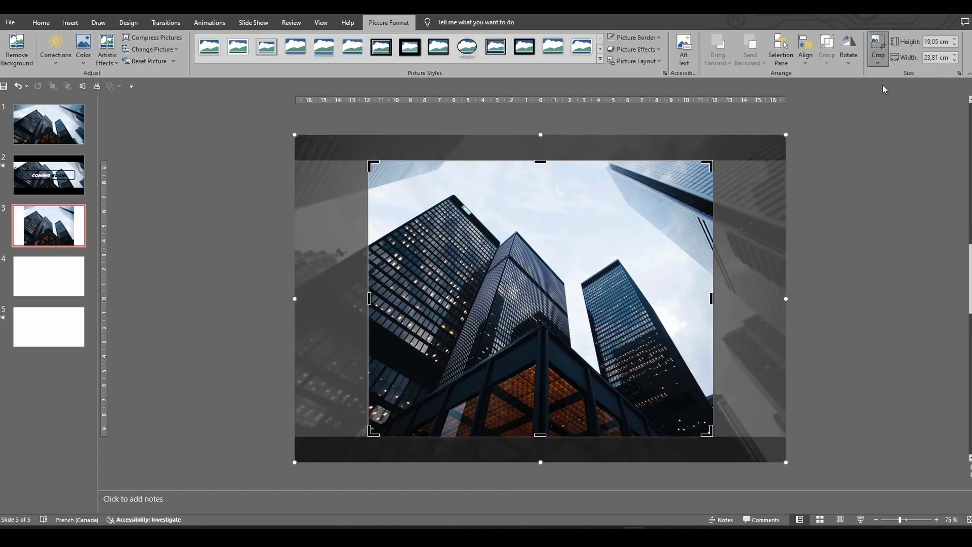
{"action": "left_click", "coordinate": [878, 60]}
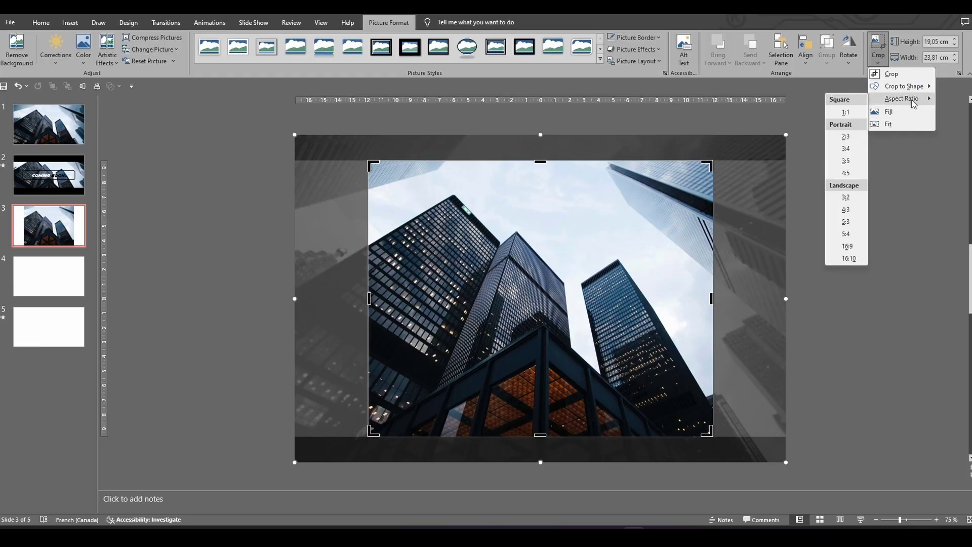
{"action": "left_click", "coordinate": [854, 248]}
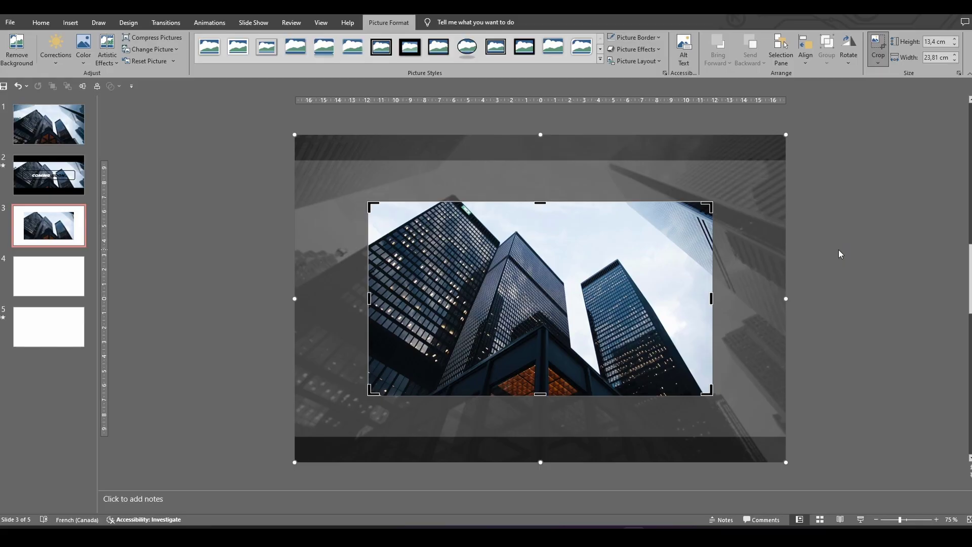
{"action": "left_click", "coordinate": [839, 250]}
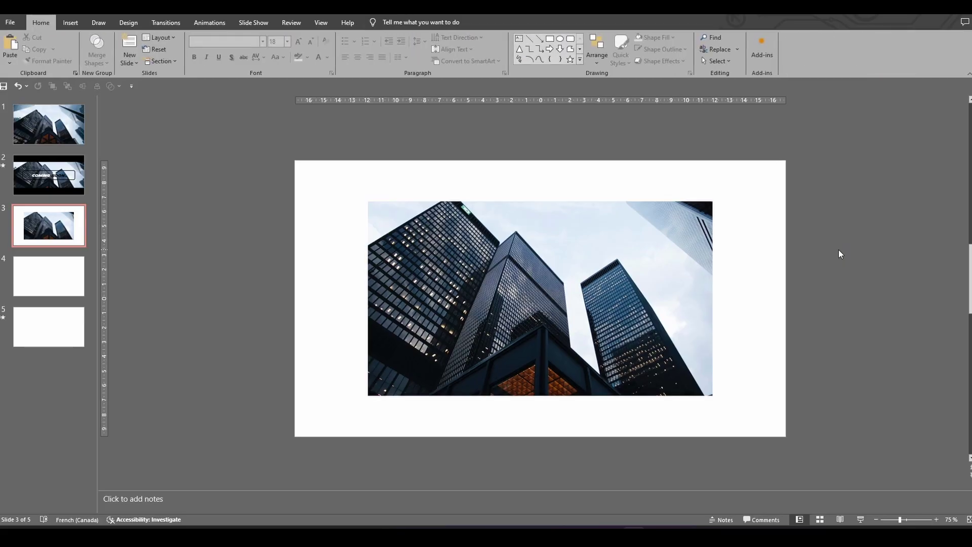
{"action": "key", "text": "ctrl+z"}
{"action": "key", "text": "ctrl+z"}
{"action": "left_click", "coordinate": [844, 239]}
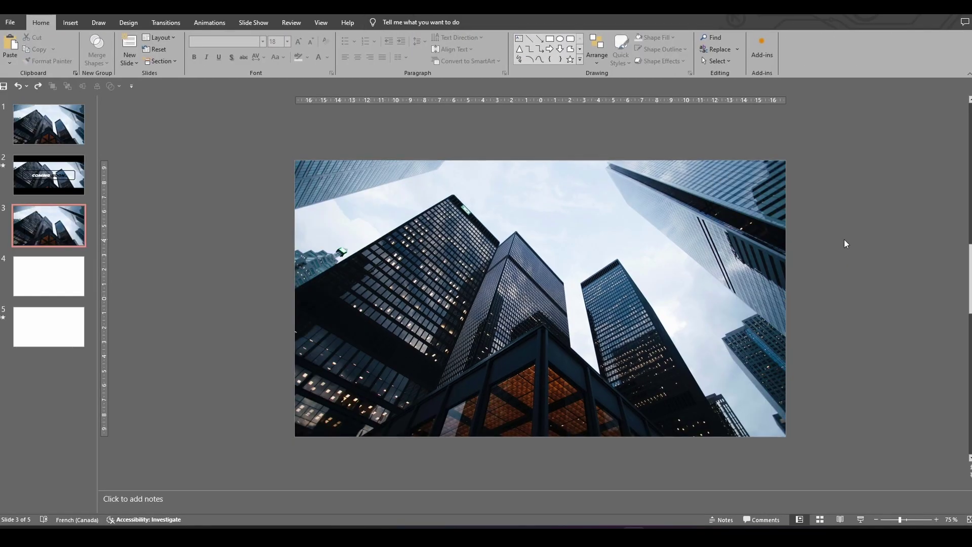
Paste a copy of slide 3 as the new slide 4
{"action": "left_click", "coordinate": [636, 245]}
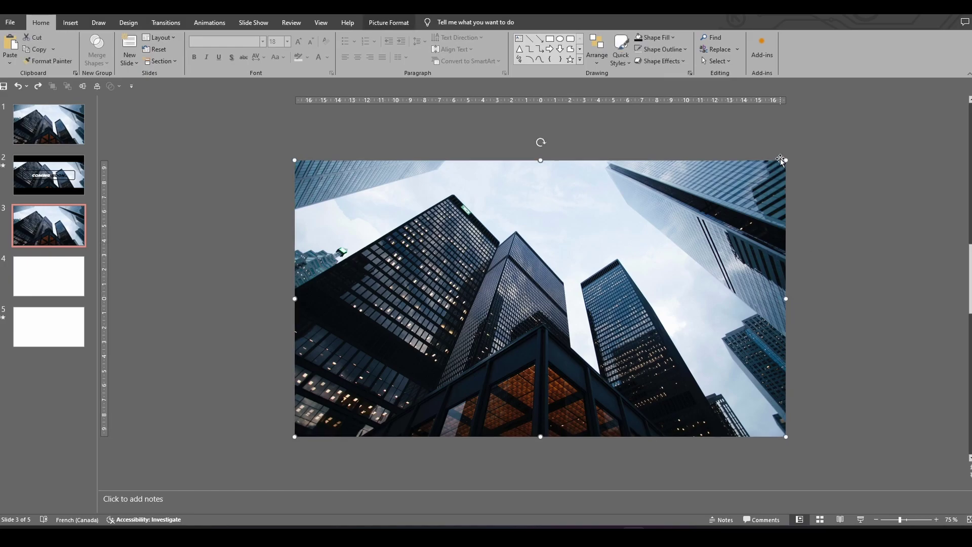
{"action": "mouse_move", "coordinate": [785, 161]}
{"action": "left_mouse_down"}
{"action": "mouse_move", "coordinate": [699, 206]}
{"action": "mouse_move", "coordinate": [786, 161]}
{"action": "left_mouse_up"}
{"action": "left_click", "coordinate": [808, 194]}
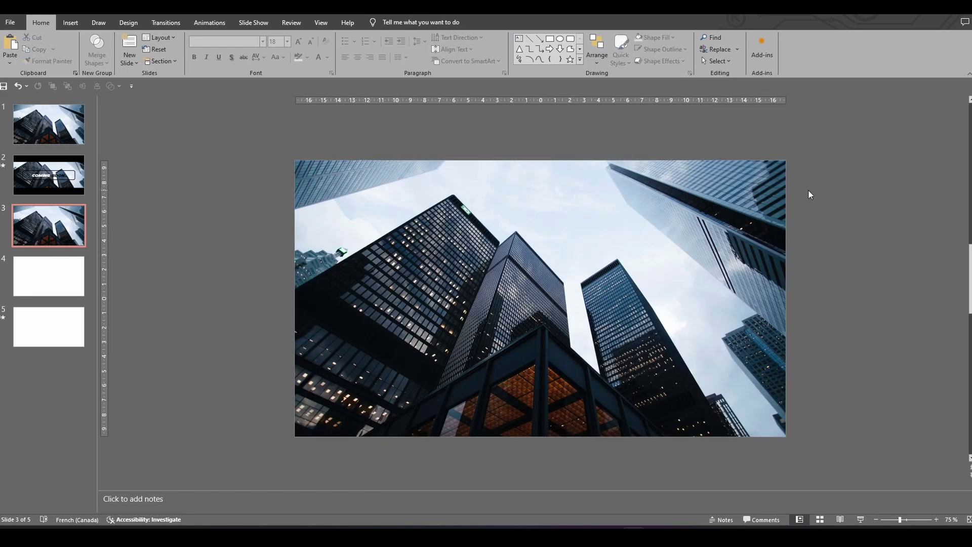
{"action": "left_click", "coordinate": [65, 235]}
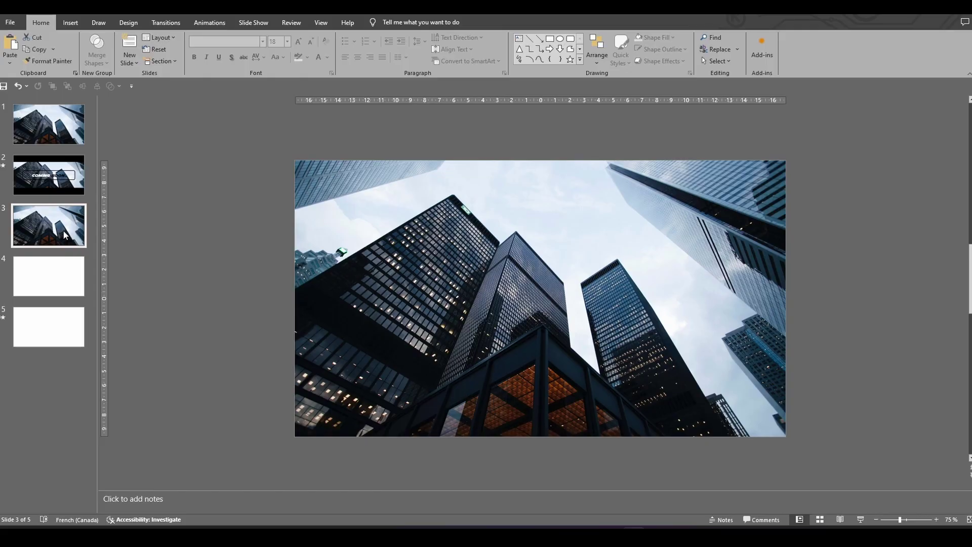
{"action": "key", "text": "ctrl+v"}
Enlarge slide 4's skyscraper photo evenly from the centre until it overflows the slide edges
{"action": "left_click", "coordinate": [454, 275]}
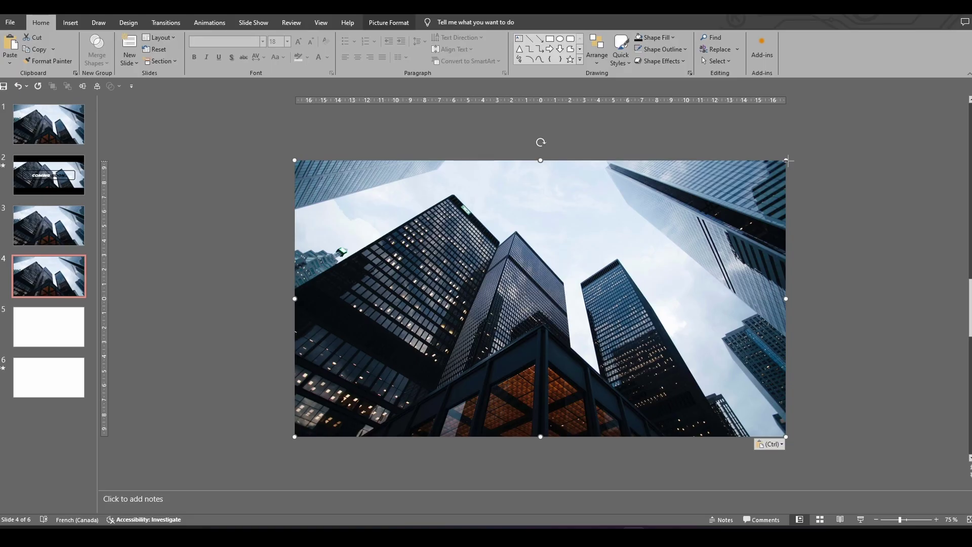
{"action": "left_click_drag", "start_coordinate": [787, 160], "coordinate": [823, 141]}
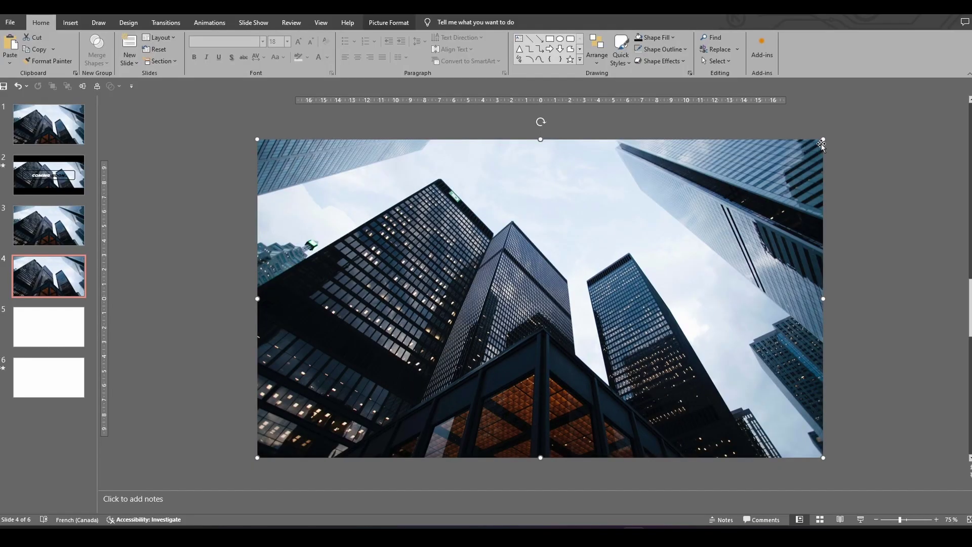
{"action": "left_click", "coordinate": [862, 171]}
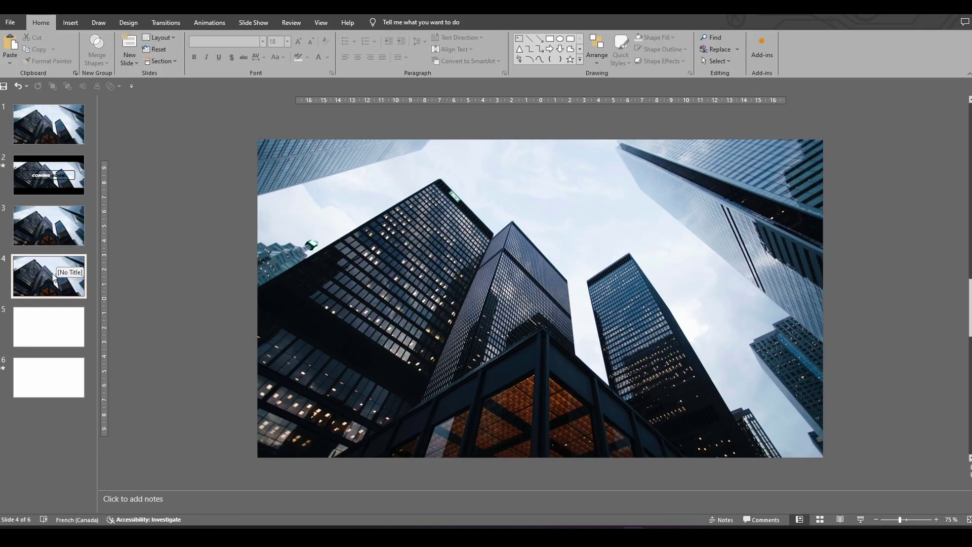
Apply a Morph transition to slide 4 and compare it against slide 3
{"action": "left_click", "coordinate": [171, 20]}
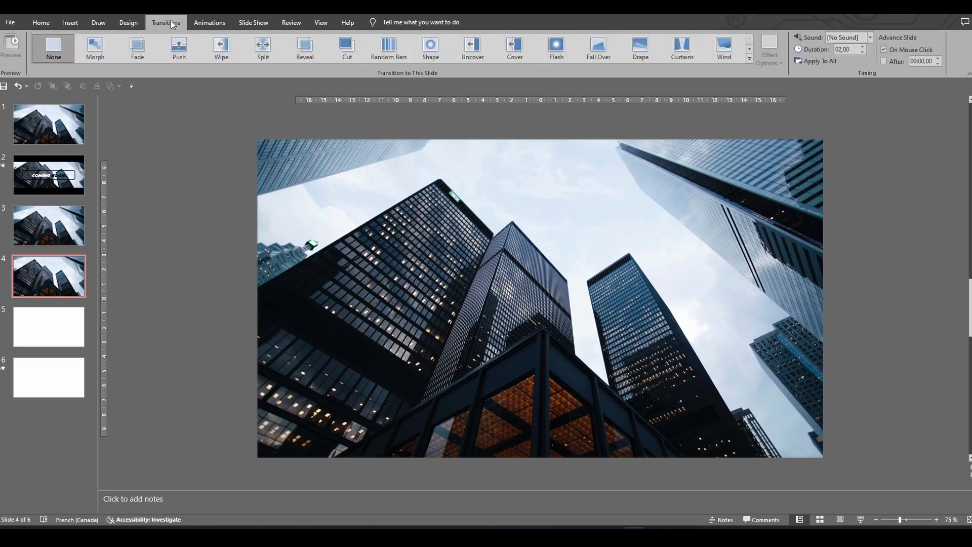
{"action": "left_click", "coordinate": [96, 48]}
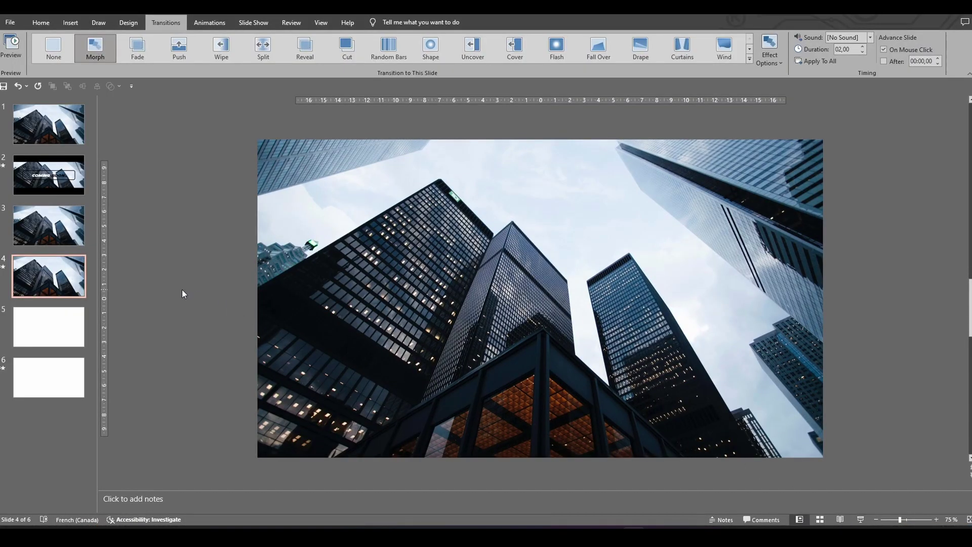
{"action": "left_click", "coordinate": [72, 242]}
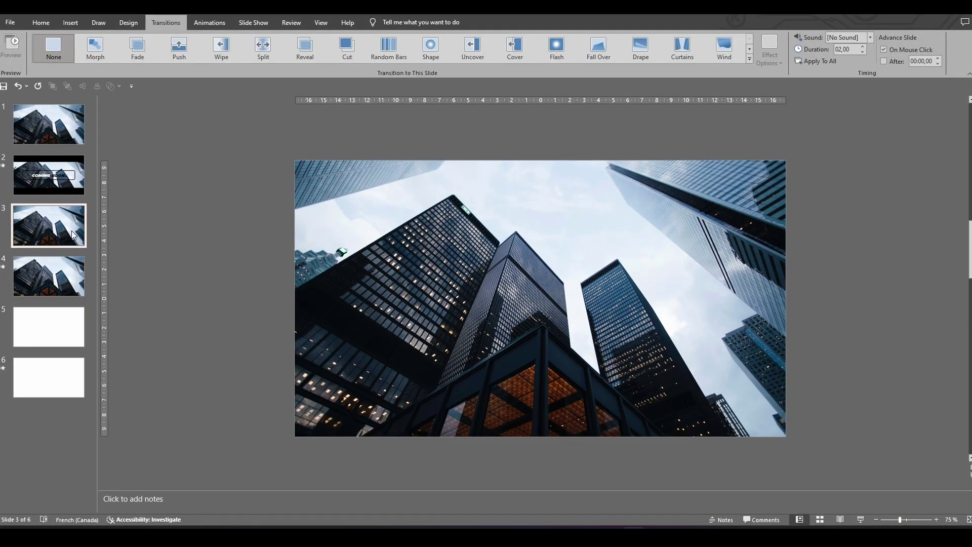
{"action": "left_click", "coordinate": [65, 267]}
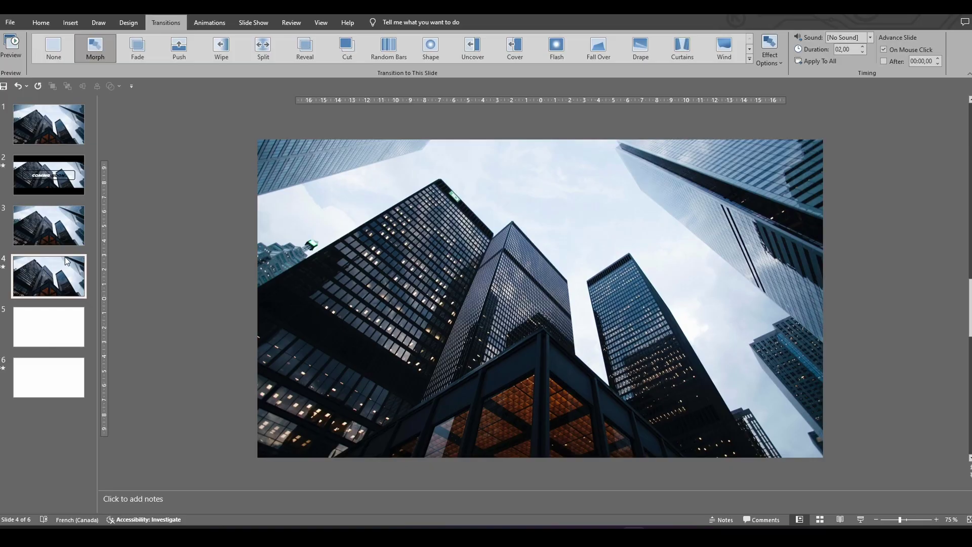
{"action": "left_click", "coordinate": [60, 241]}
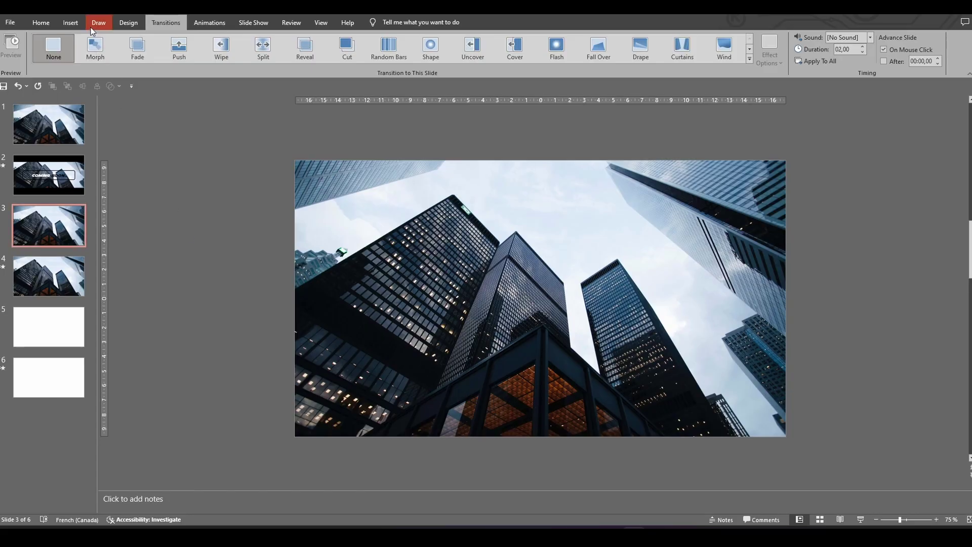
Draw a thin rectangle along the top edge of slide 3
{"action": "left_click", "coordinate": [125, 23]}
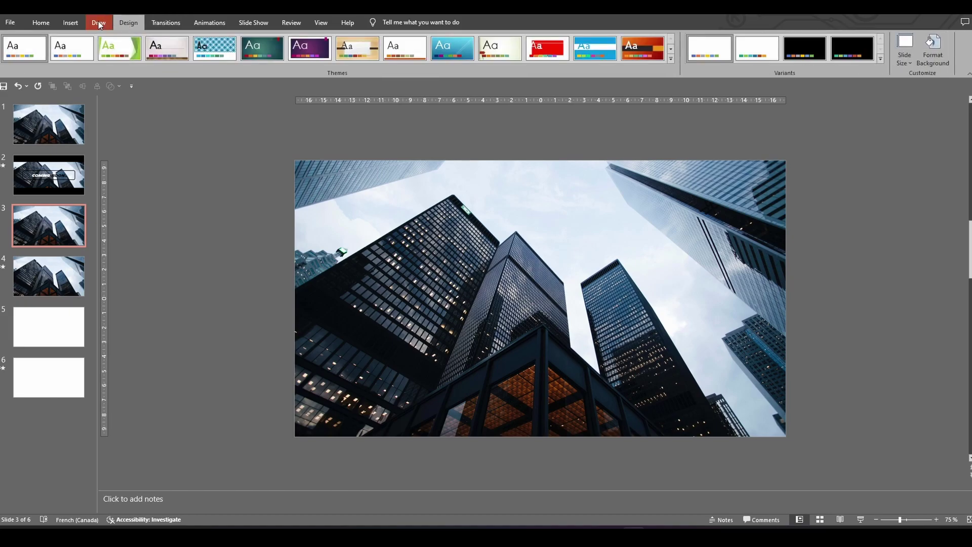
{"action": "left_click", "coordinate": [69, 23]}
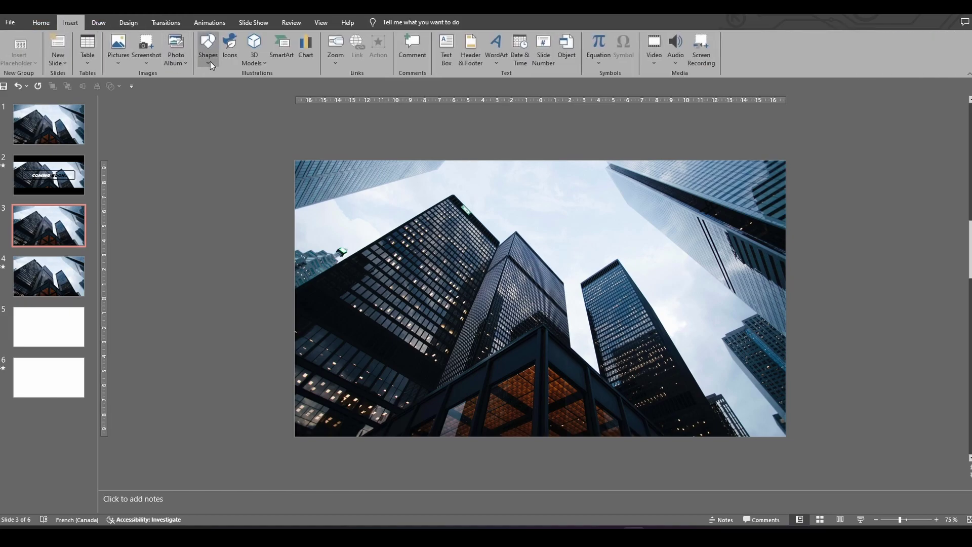
{"action": "left_click", "coordinate": [209, 60]}
{"action": "left_click", "coordinate": [234, 85]}
{"action": "left_click_drag", "start_coordinate": [240, 168], "coordinate": [785, 216]}
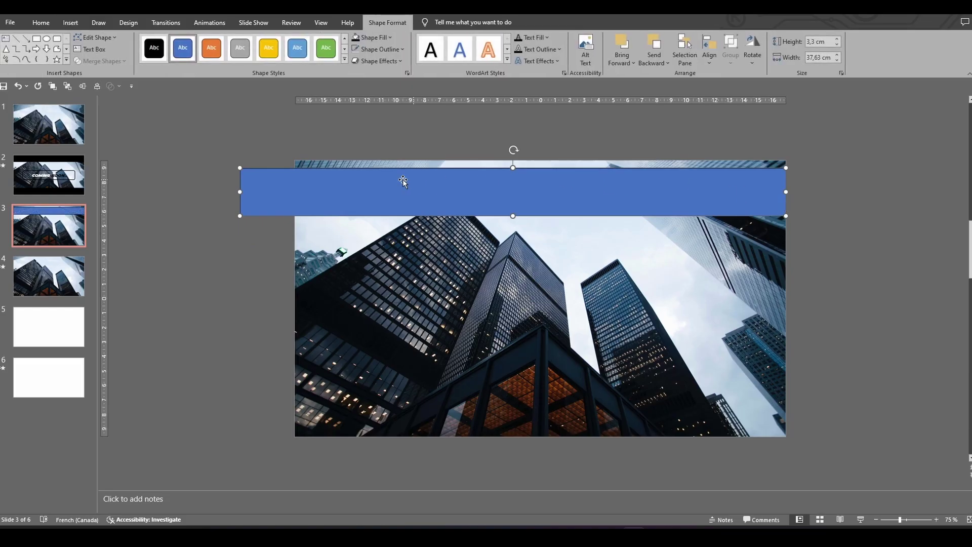
{"action": "left_click_drag", "start_coordinate": [238, 167], "coordinate": [294, 160]}
{"action": "left_click_drag", "start_coordinate": [295, 215], "coordinate": [295, 207]}
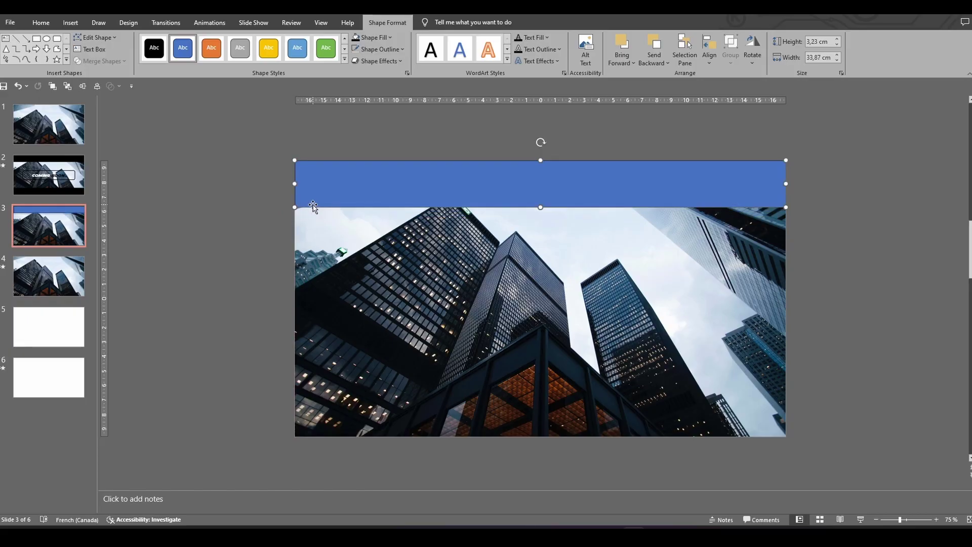
Fill the bar black with no outline and copy it to the bottom of the slide
{"action": "left_click", "coordinate": [355, 38]}
{"action": "left_click", "coordinate": [375, 50]}
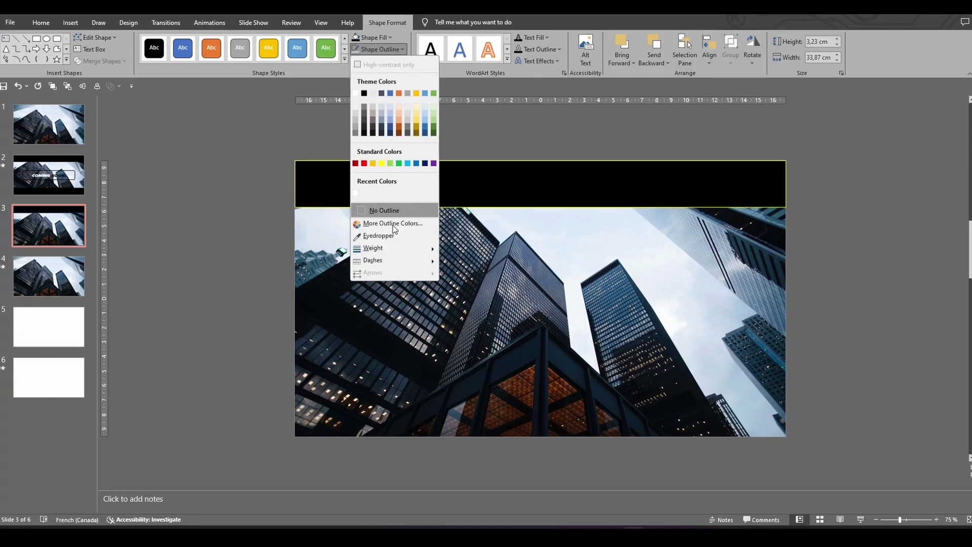
{"action": "left_click", "coordinate": [379, 209]}
{"action": "left_click", "coordinate": [299, 232]}
{"action": "left_click", "coordinate": [336, 189]}
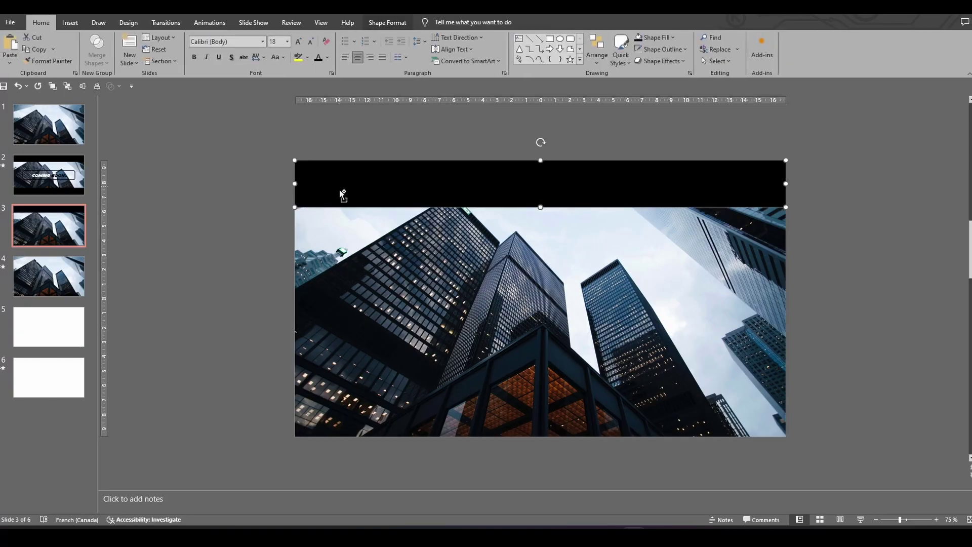
{"action": "left_click_drag", "start_coordinate": [337, 189], "coordinate": [340, 419]}
{"action": "left_click", "coordinate": [860, 350]}
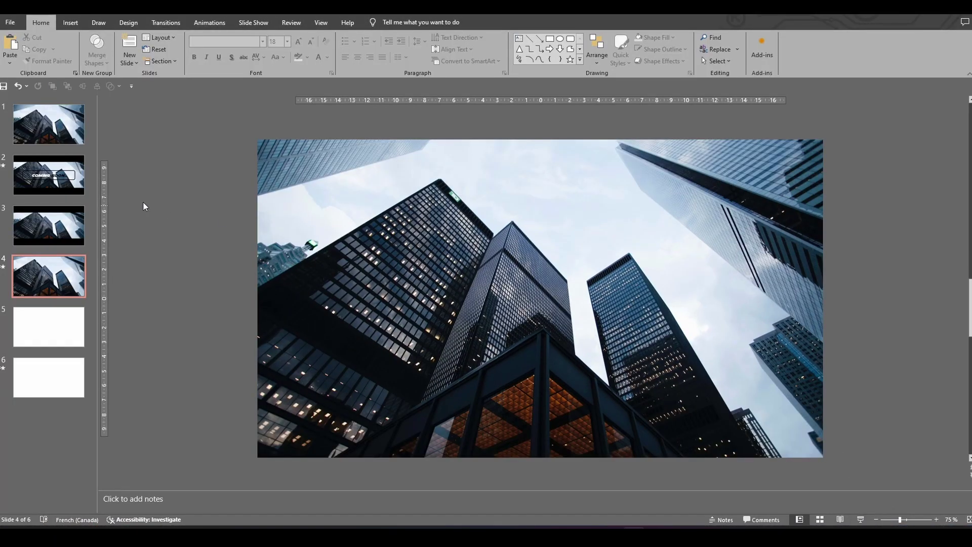
Select both black bars on slide 3 and paste them onto slide 4 at the same positions
{"action": "left_click", "coordinate": [65, 244]}
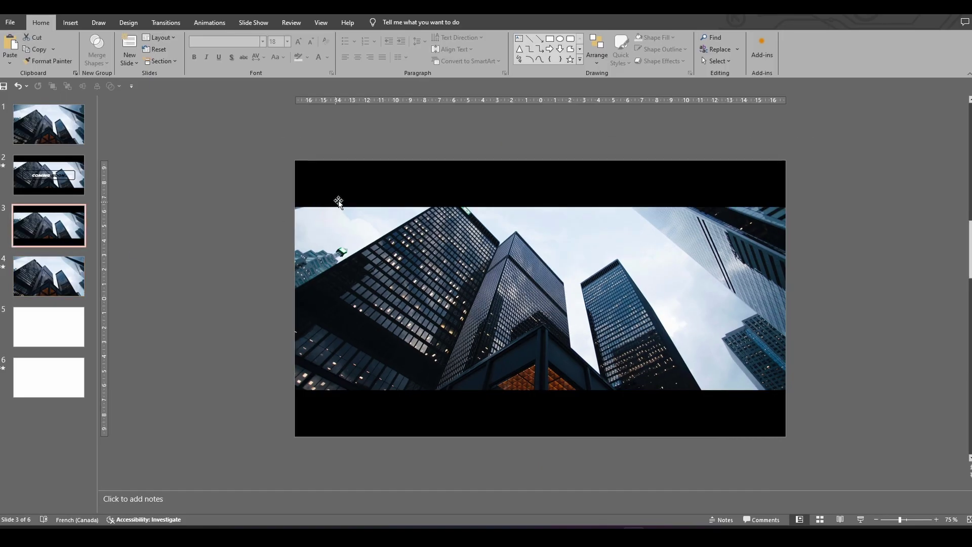
{"action": "left_click", "coordinate": [349, 199]}
{"action": "left_click", "coordinate": [340, 405], "text": "shift"}
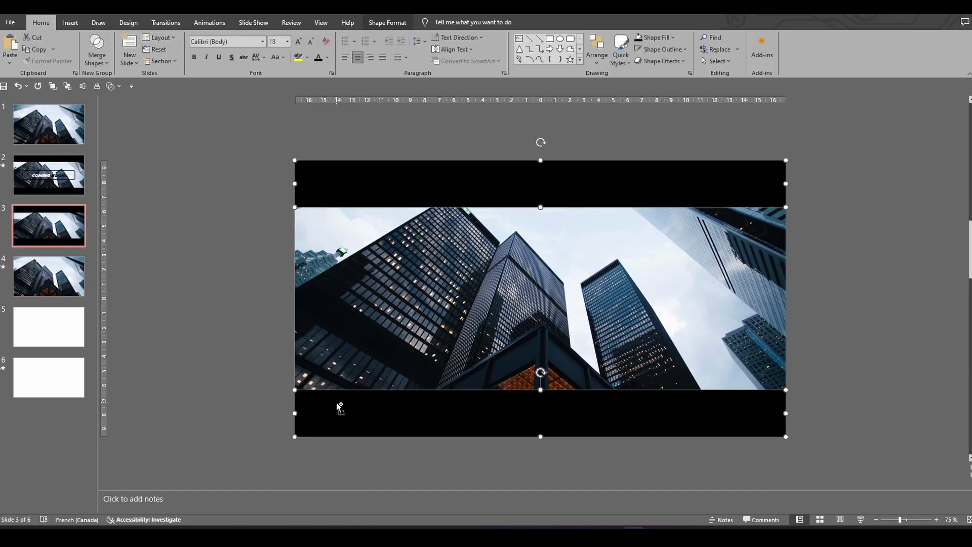
{"action": "left_click", "coordinate": [62, 270]}
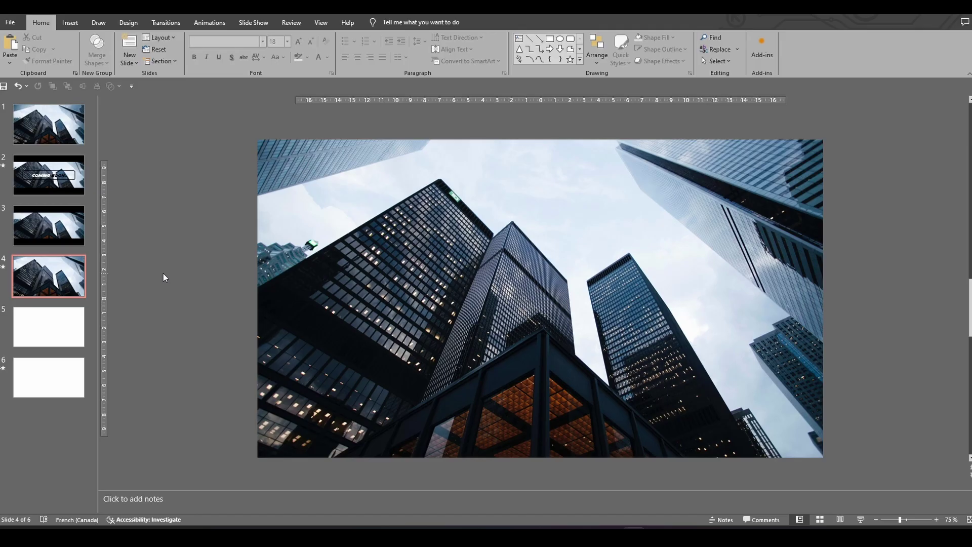
{"action": "key", "text": "ctrl+v"}
{"action": "left_click", "coordinate": [185, 271]}
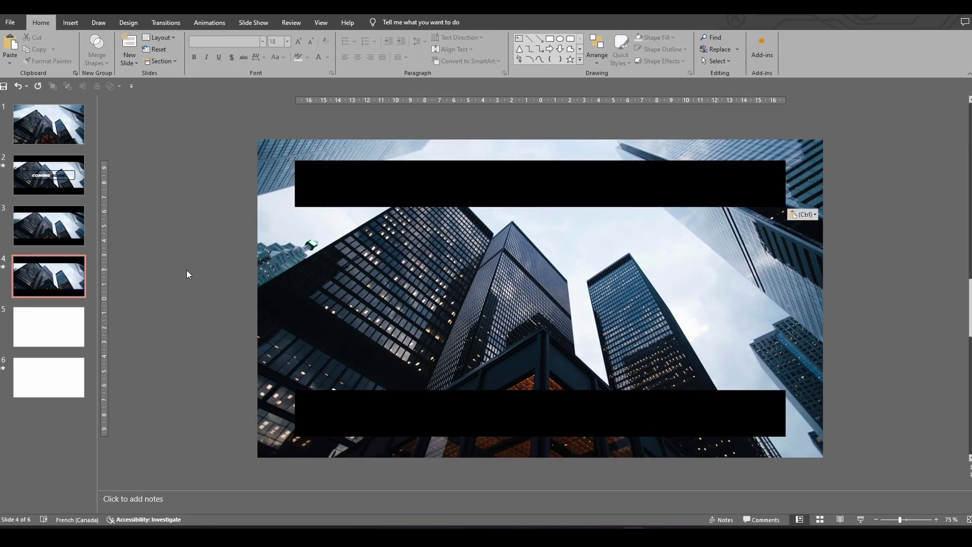
{"action": "left_click", "coordinate": [54, 228]}
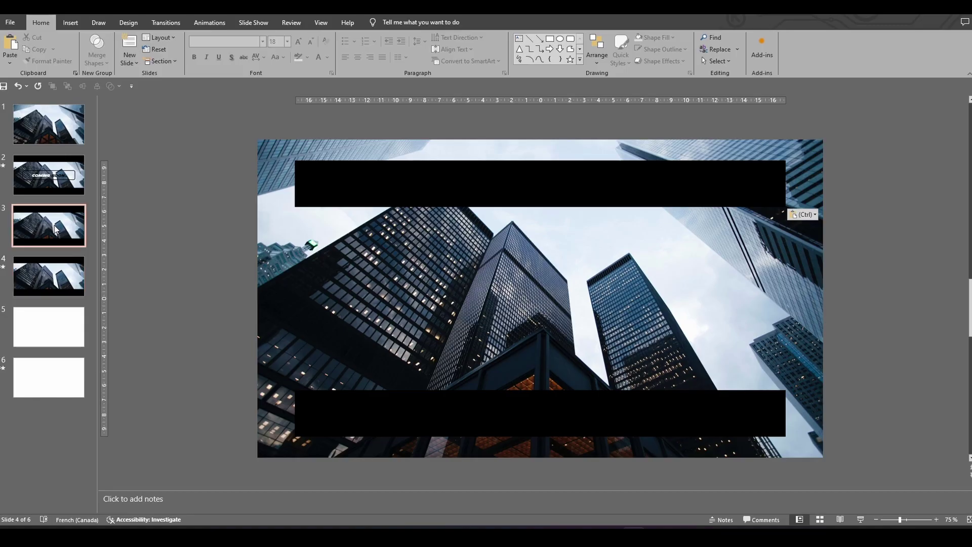
Move slide 3's top black bar above the slide and the bottom bar below it
{"action": "left_click", "coordinate": [321, 195]}
{"action": "left_click_drag", "start_coordinate": [322, 195], "coordinate": [332, 143]}
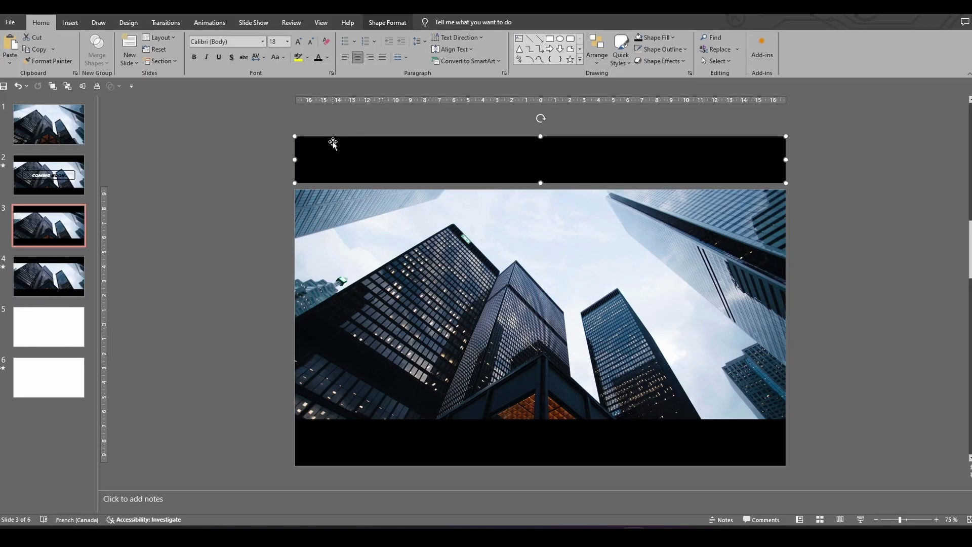
{"action": "left_click", "coordinate": [321, 428], "text": "shift"}
{"action": "left_click_drag", "start_coordinate": [321, 428], "coordinate": [324, 469]}
{"action": "left_click", "coordinate": [339, 454]}
{"action": "scroll", "coordinate": [339, 454], "scroll_direction": "down", "scroll_amount": 1}
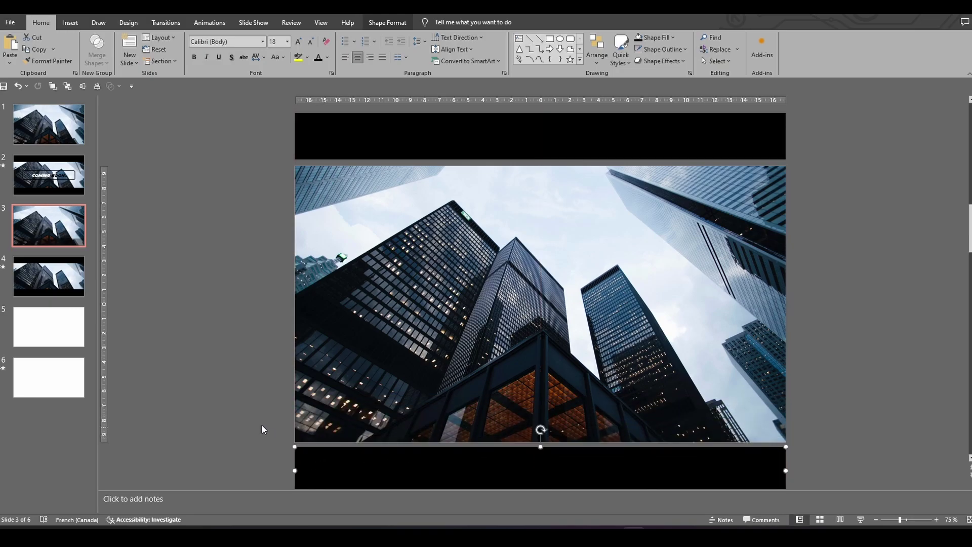
{"action": "left_click", "coordinate": [255, 422]}
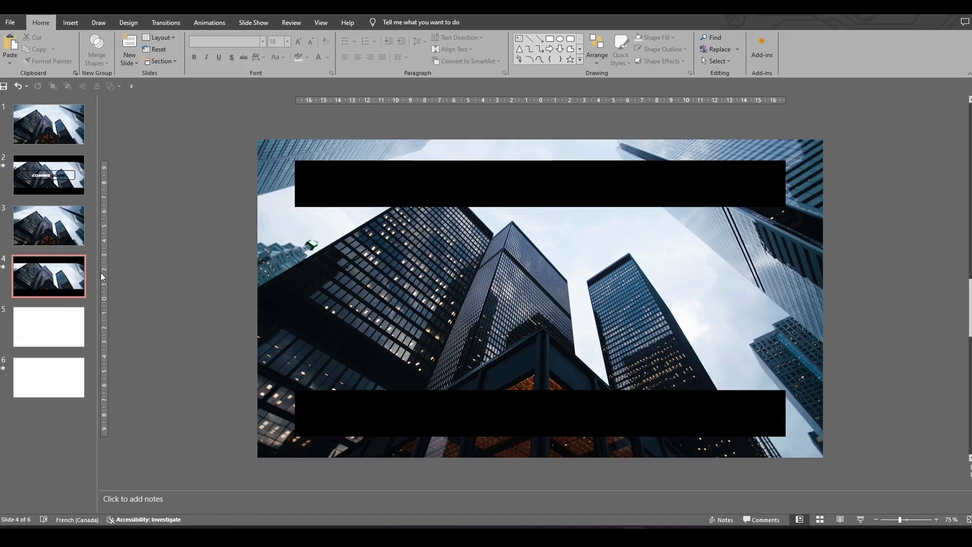
Paste a copy of slide 4's building photo onto blank slide 5
{"action": "left_click", "coordinate": [292, 268]}
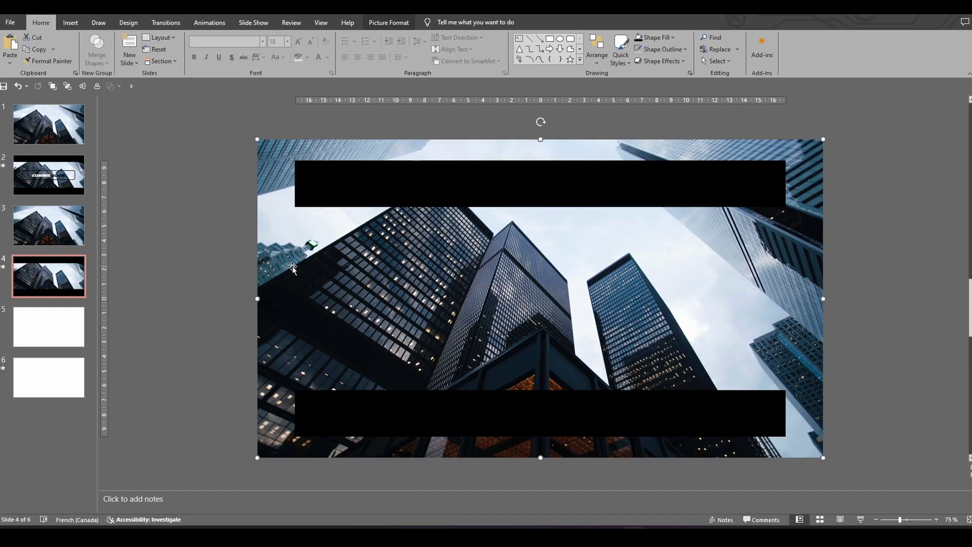
{"action": "left_click", "coordinate": [30, 331]}
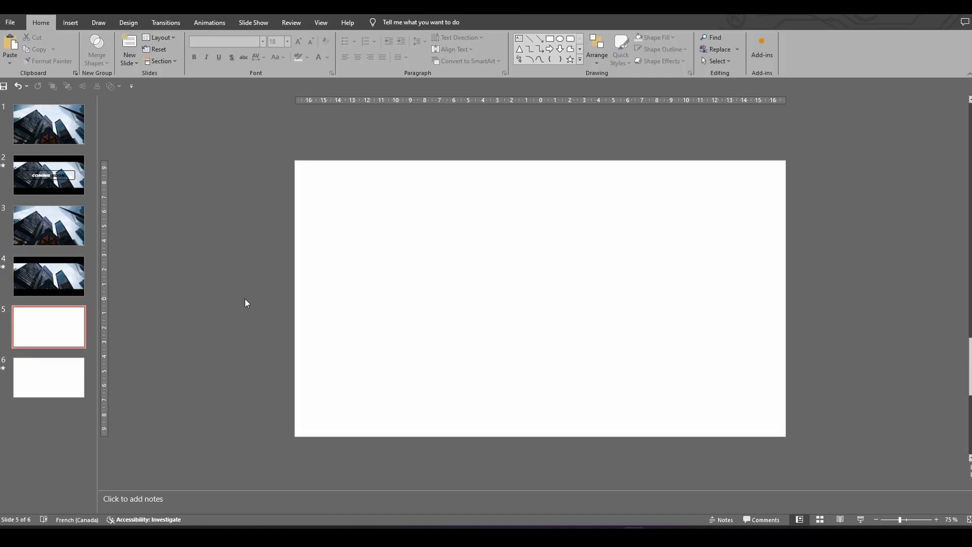
{"action": "key", "text": "ctrl+v"}
{"action": "left_click", "coordinate": [183, 302]}
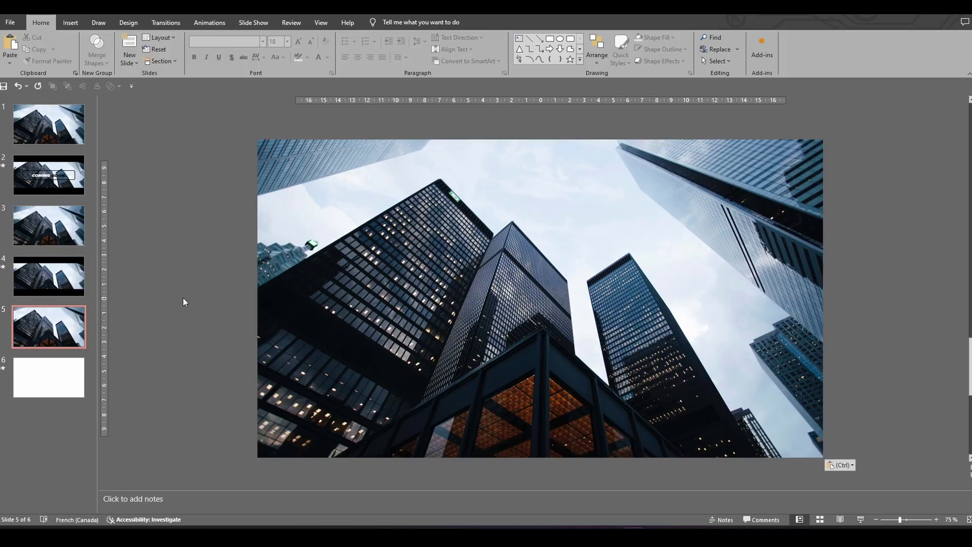
{"action": "left_click", "coordinate": [42, 269]}
{"action": "left_click", "coordinate": [175, 191]}
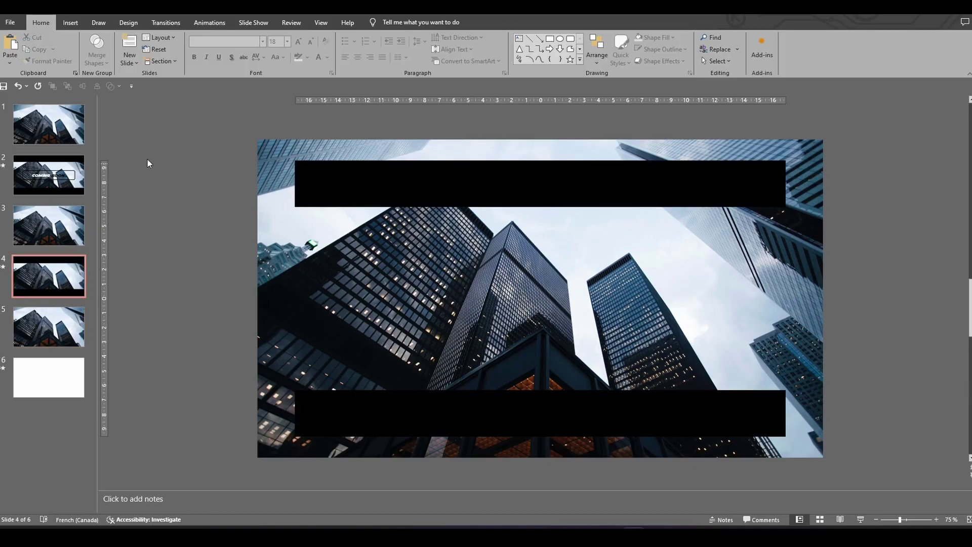
{"action": "left_click", "coordinate": [73, 329]}
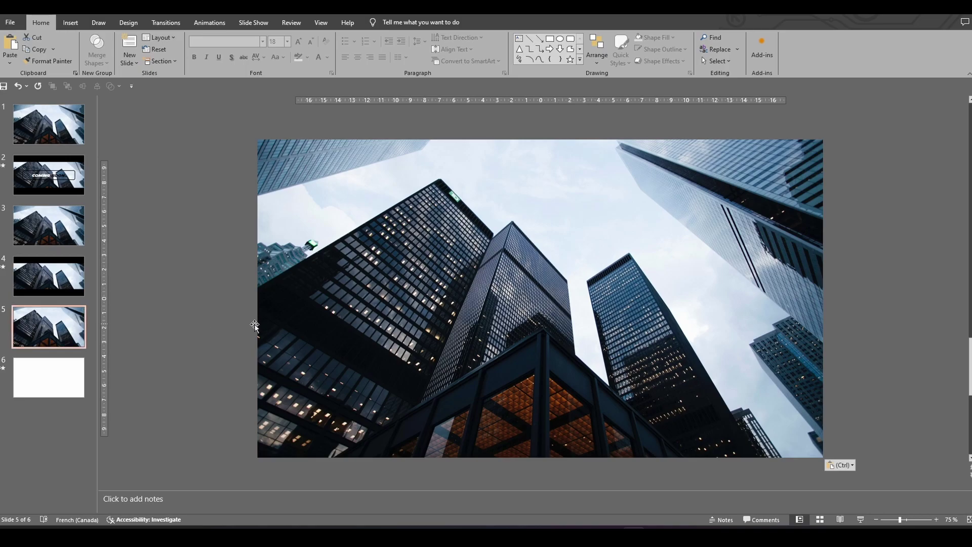
{"action": "left_click", "coordinate": [64, 282]}
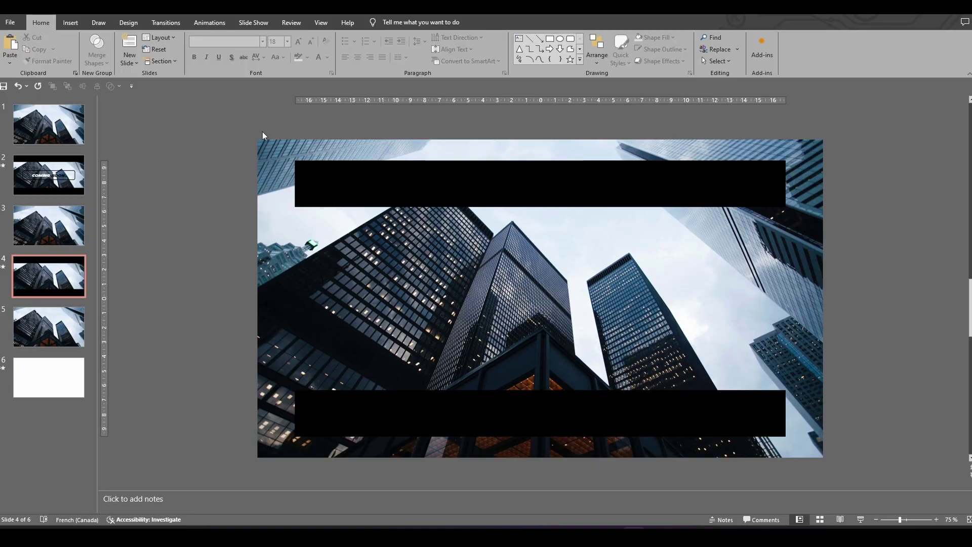
Draw a blue rounded rectangle, 4,5 cm by 18,9 cm, across the centre of slide 4
{"action": "left_click", "coordinate": [69, 22]}
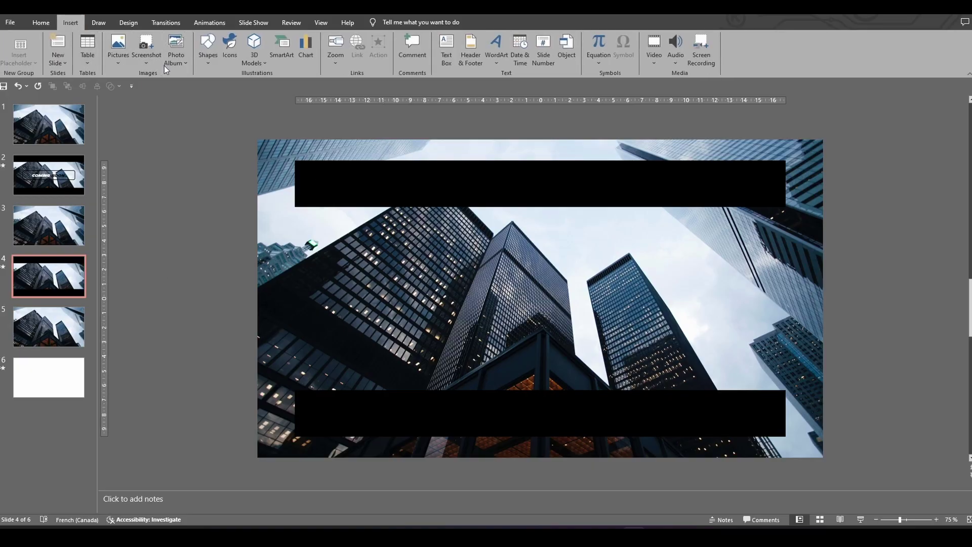
{"action": "left_click", "coordinate": [208, 61]}
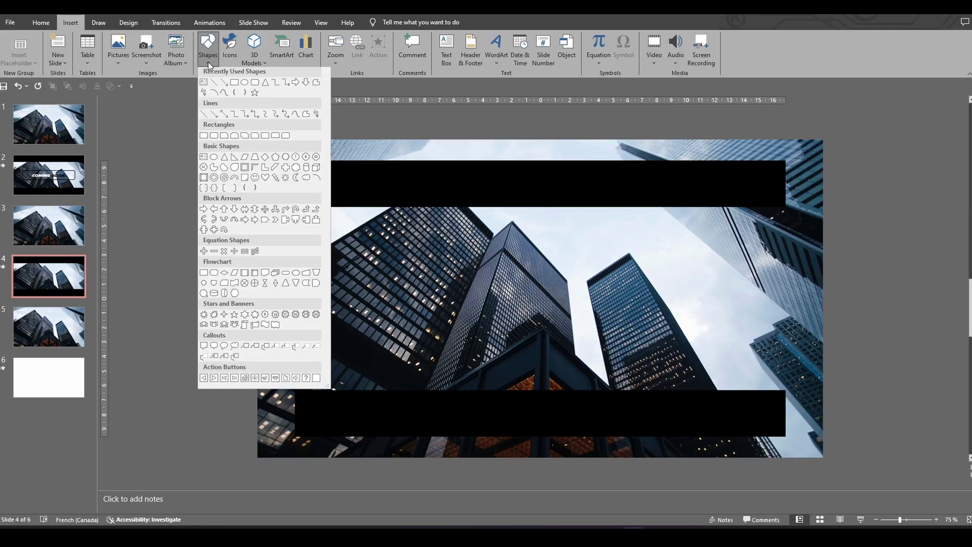
{"action": "left_click", "coordinate": [255, 85]}
{"action": "left_click_drag", "start_coordinate": [406, 259], "coordinate": [639, 298]}
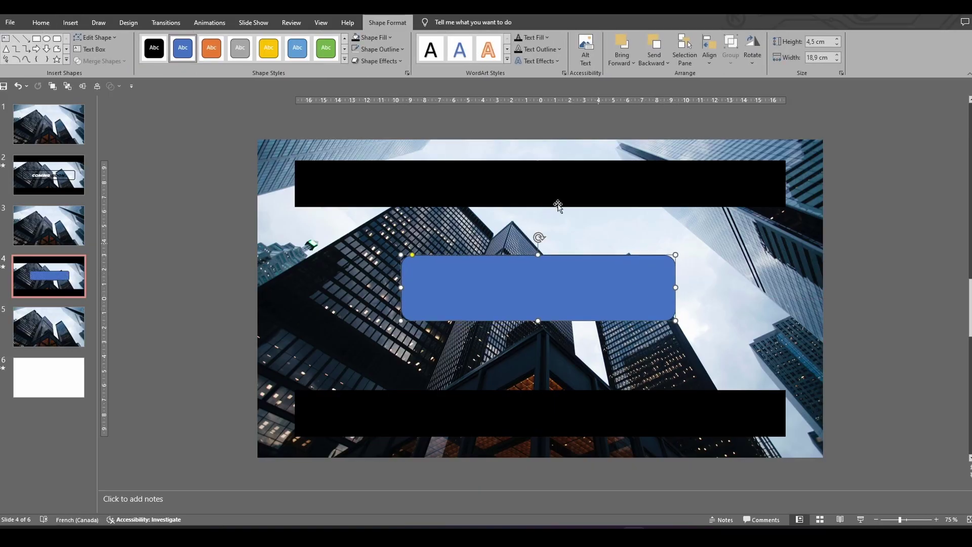
{"action": "key", "text": "ctrl+z"}
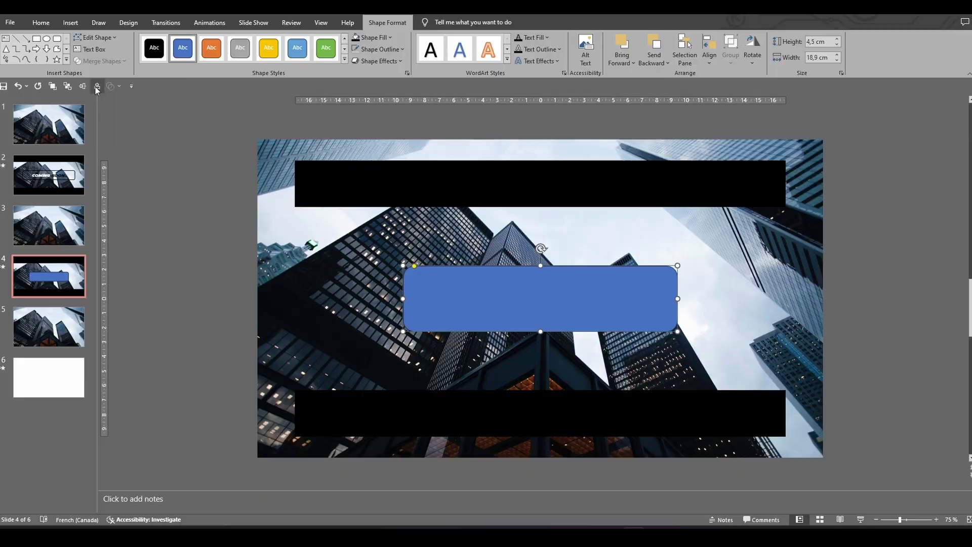
{"action": "left_click", "coordinate": [186, 284]}
{"action": "left_click", "coordinate": [469, 319]}
Paste the blue rounded rectangle onto slide 5 and intersect the building photo with it
{"action": "left_click", "coordinate": [50, 327]}
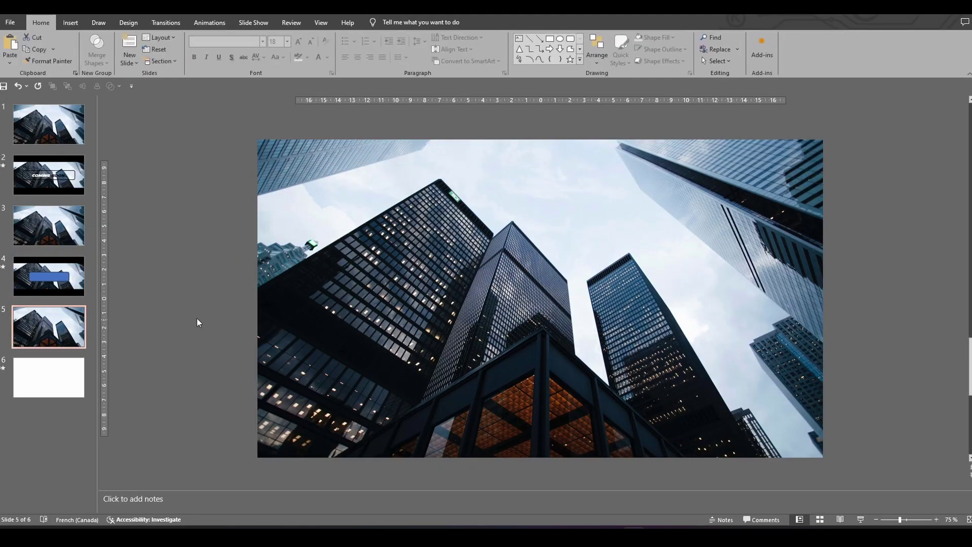
{"action": "key", "text": "ctrl+v"}
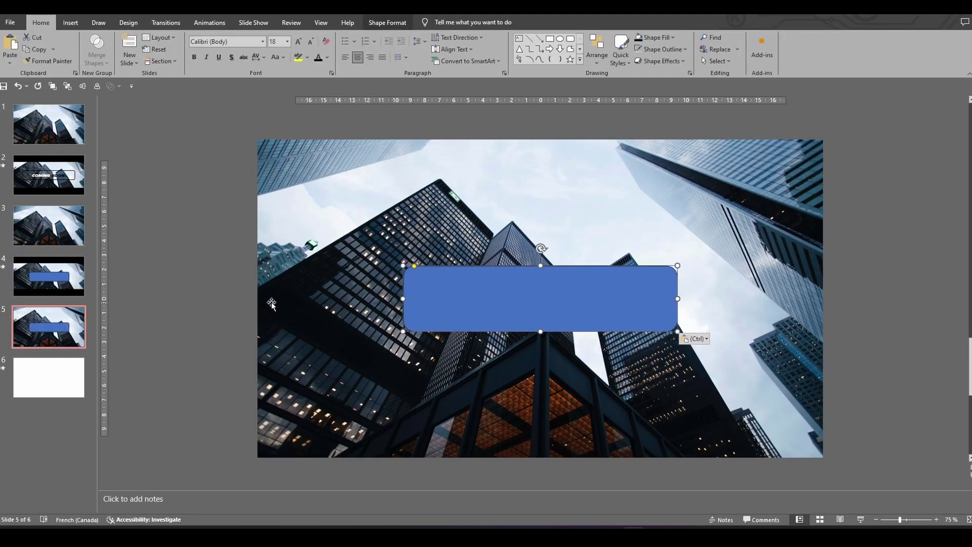
{"action": "left_click", "coordinate": [236, 299]}
{"action": "left_click", "coordinate": [448, 302]}
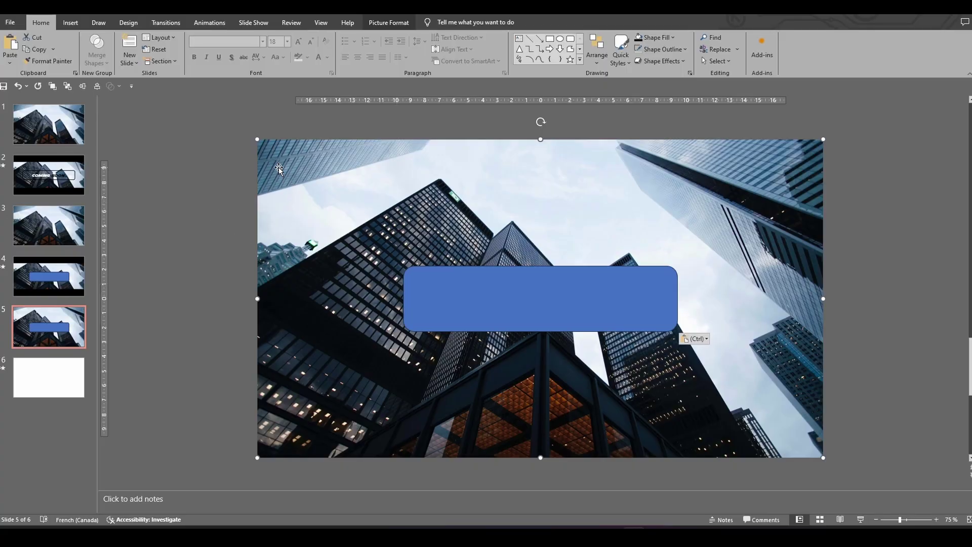
{"action": "left_click", "coordinate": [429, 288]}
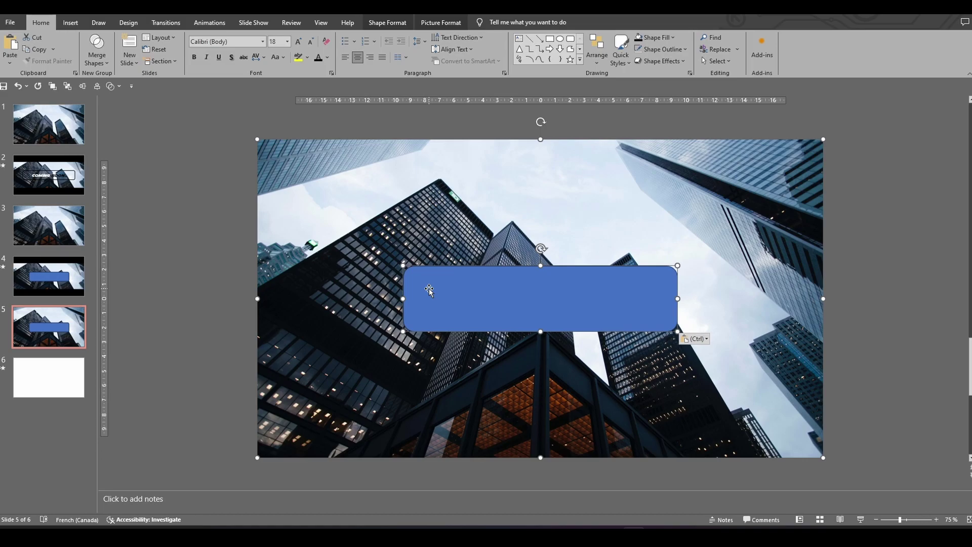
{"action": "left_click", "coordinate": [120, 87]}
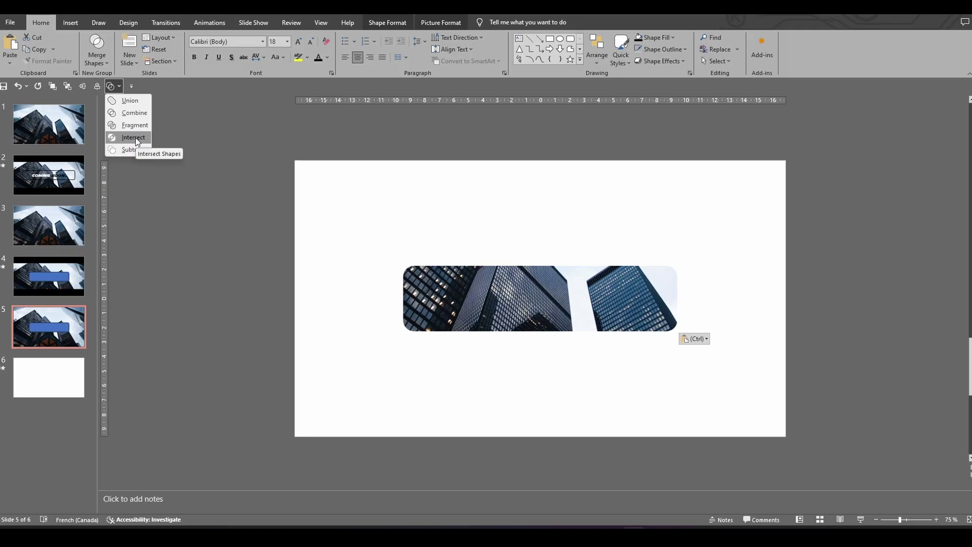
{"action": "left_click", "coordinate": [133, 137]}
{"action": "left_click", "coordinate": [197, 265]}
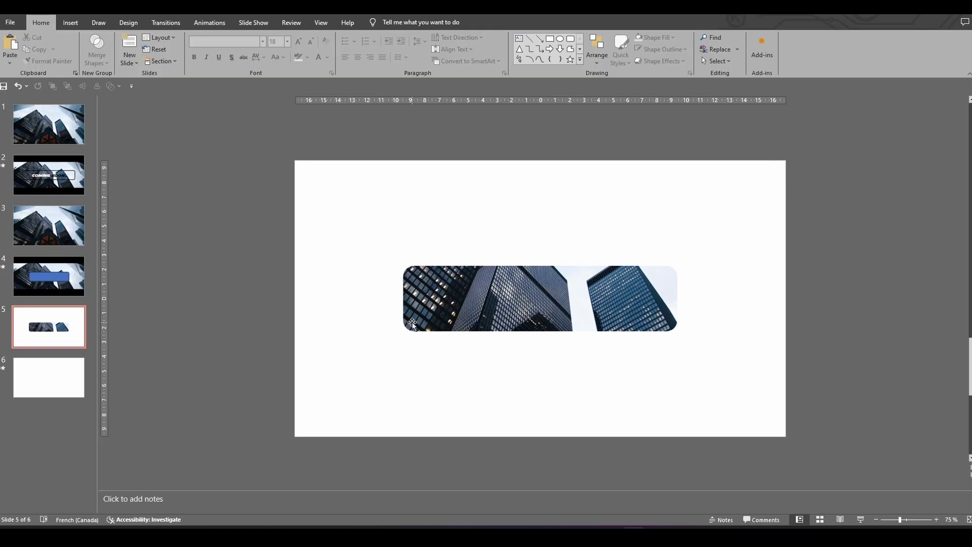
Replace slide 4's blue rounded rectangle with the rounded photo cutout in the same position
{"action": "left_click", "coordinate": [437, 315]}
{"action": "left_click", "coordinate": [42, 277]}
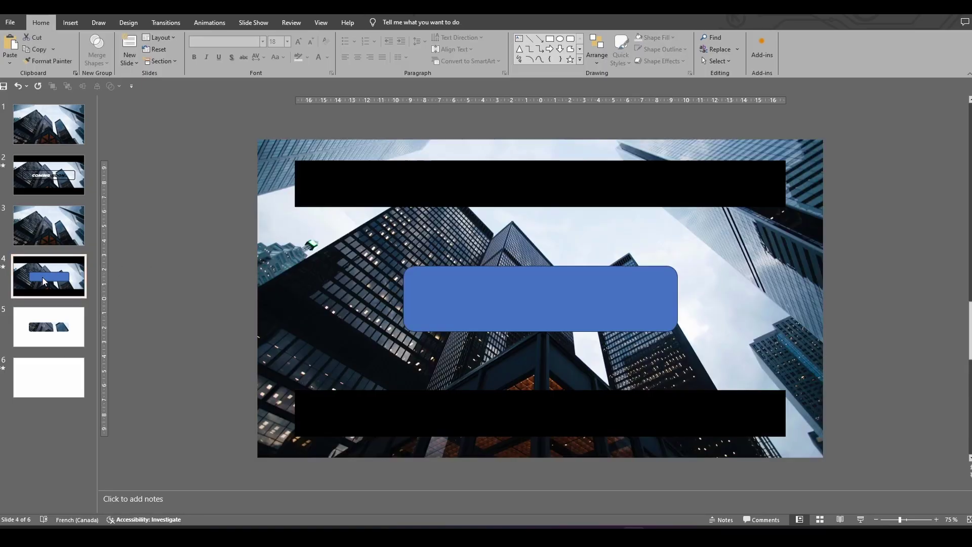
{"action": "left_click", "coordinate": [456, 303]}
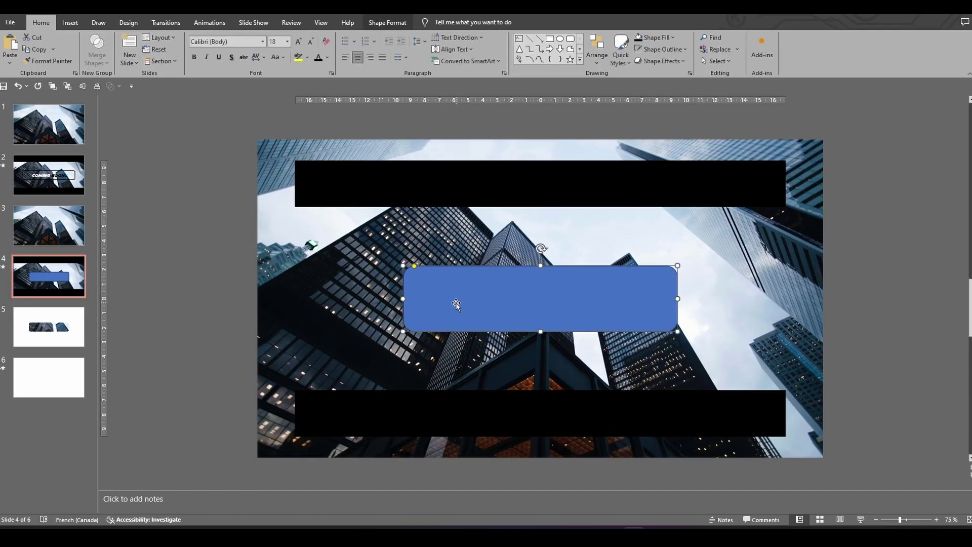
{"action": "key", "text": "Delete"}
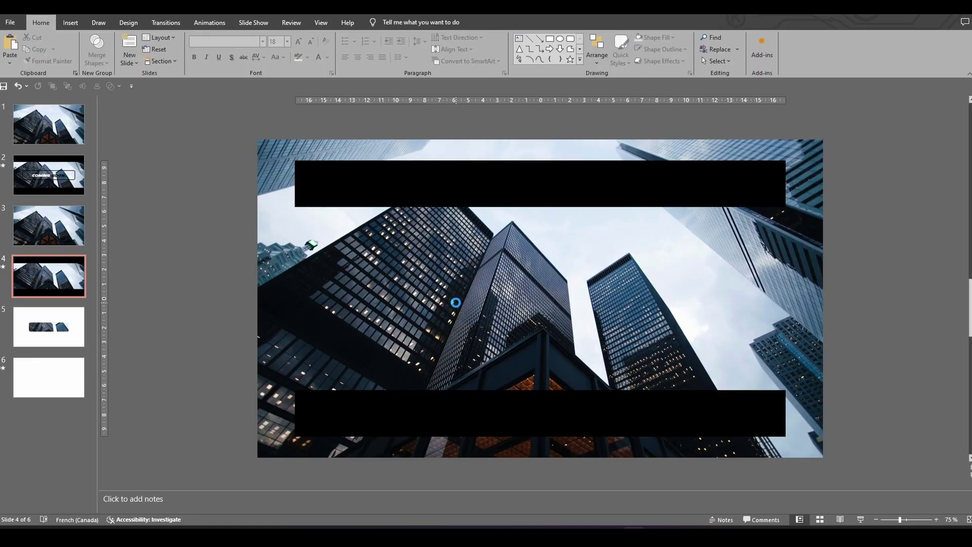
{"action": "key", "text": "ctrl+v"}
{"action": "left_click", "coordinate": [227, 294]}
{"action": "left_click_drag", "start_coordinate": [467, 292], "coordinate": [530, 318]}
{"action": "key", "text": "ctrl+z"}
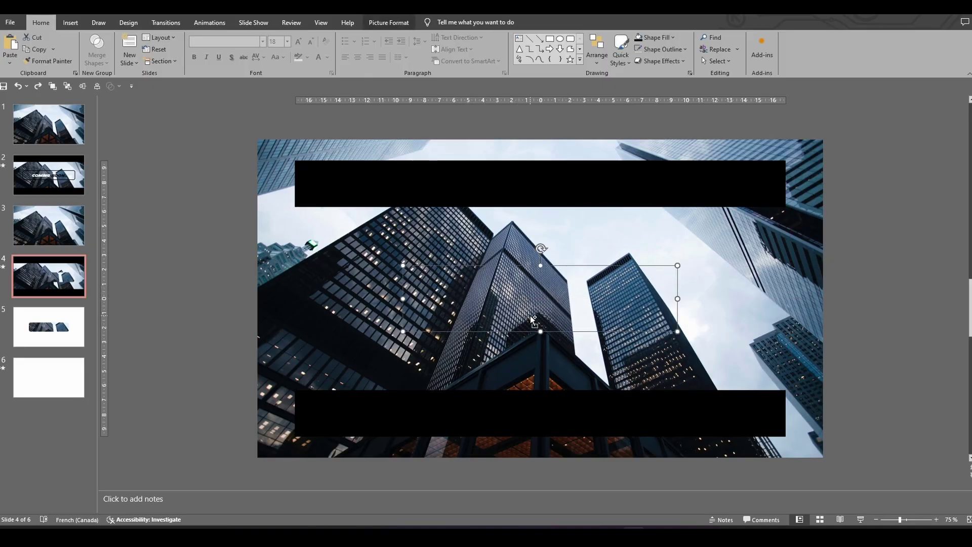
Apply the Blur artistic effect to the photo cutout on slide 4
{"action": "double_click", "coordinate": [459, 293]}
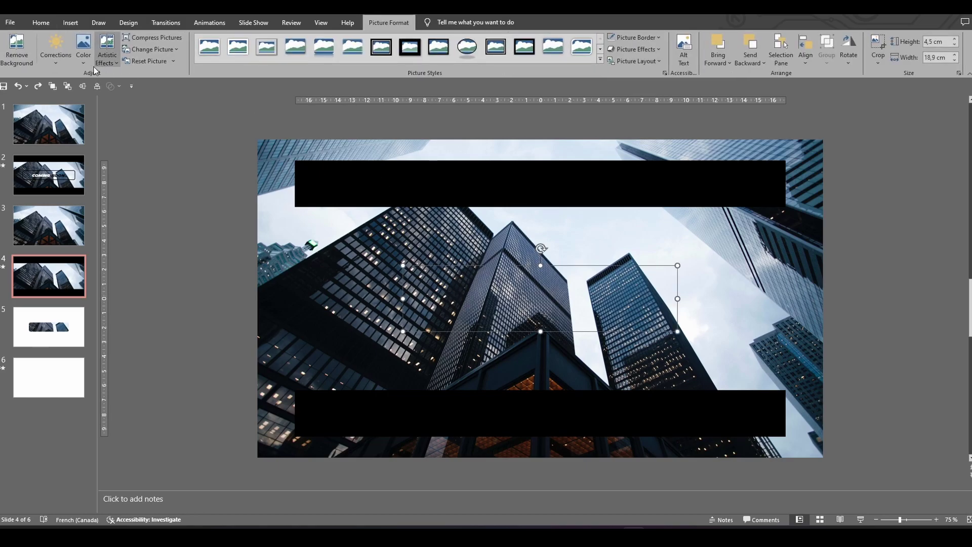
{"action": "left_click", "coordinate": [114, 63]}
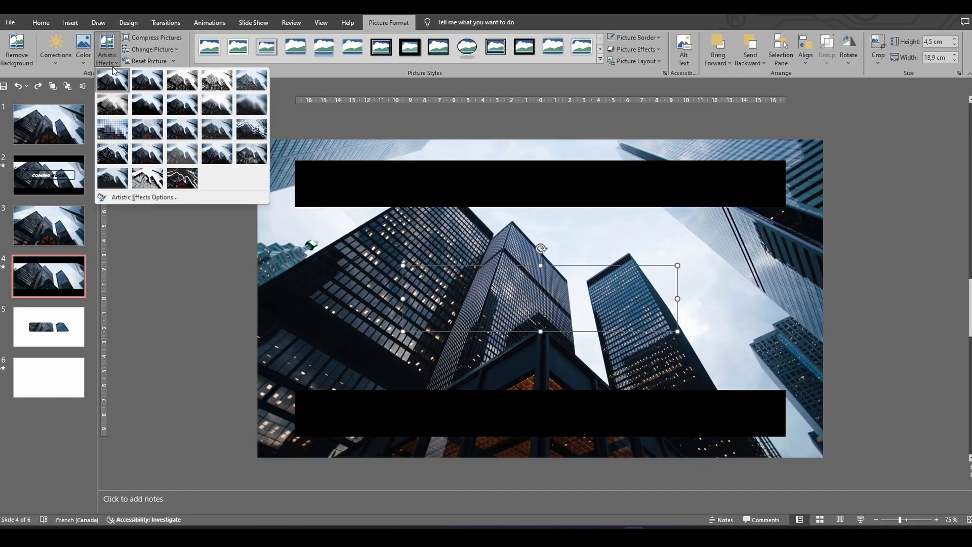
{"action": "left_click", "coordinate": [238, 109]}
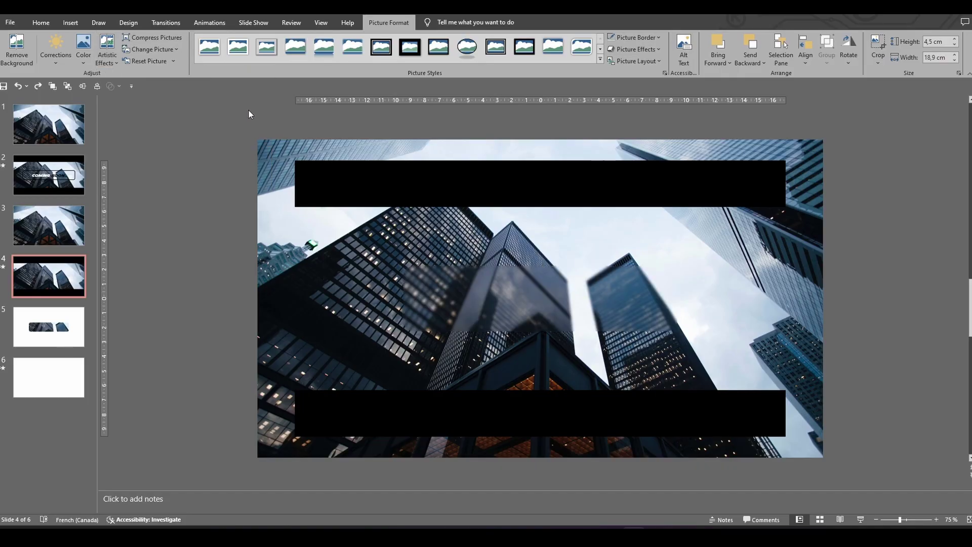
{"action": "left_click", "coordinate": [250, 315]}
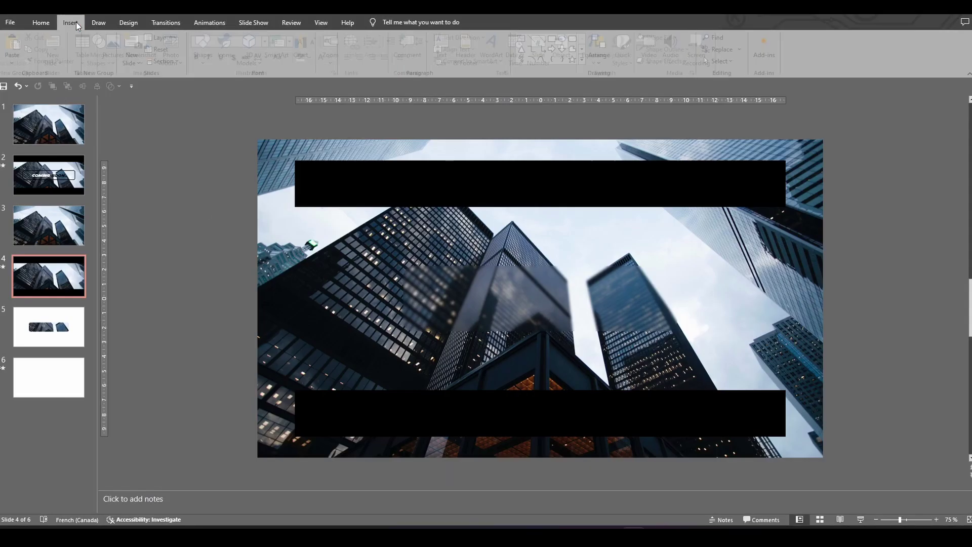
Add a text box reading 'COMING SOON' in the Airstrike font
{"action": "left_click", "coordinate": [446, 51]}
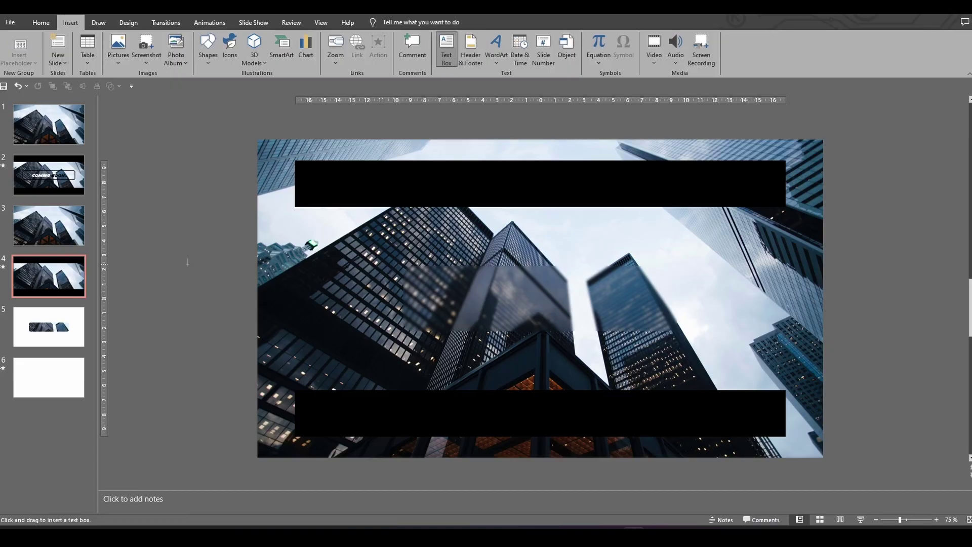
{"action": "left_click", "coordinate": [145, 232]}
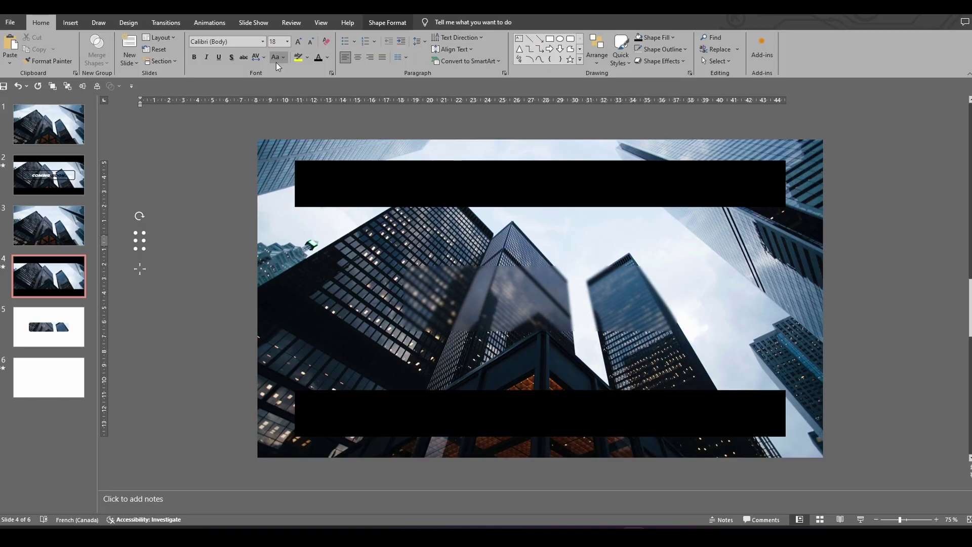
{"action": "type", "text": "COMING SOON"}
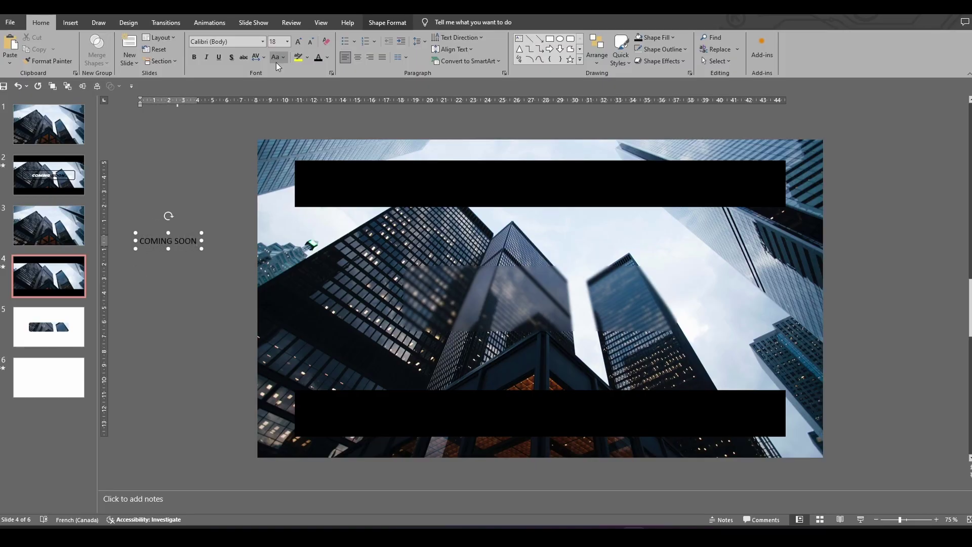
{"action": "left_click_drag", "start_coordinate": [191, 232], "coordinate": [235, 254]}
{"action": "left_click", "coordinate": [262, 42]}
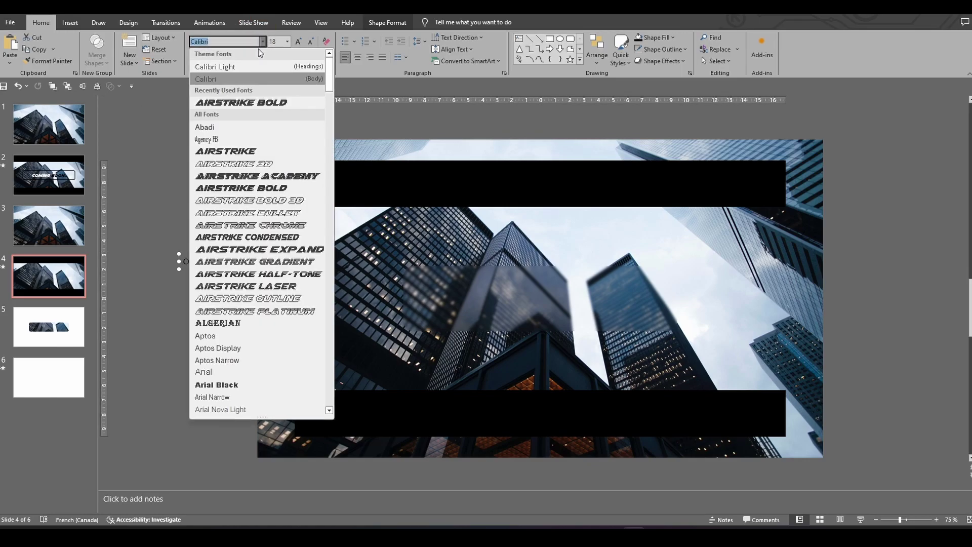
{"action": "left_click", "coordinate": [243, 152]}
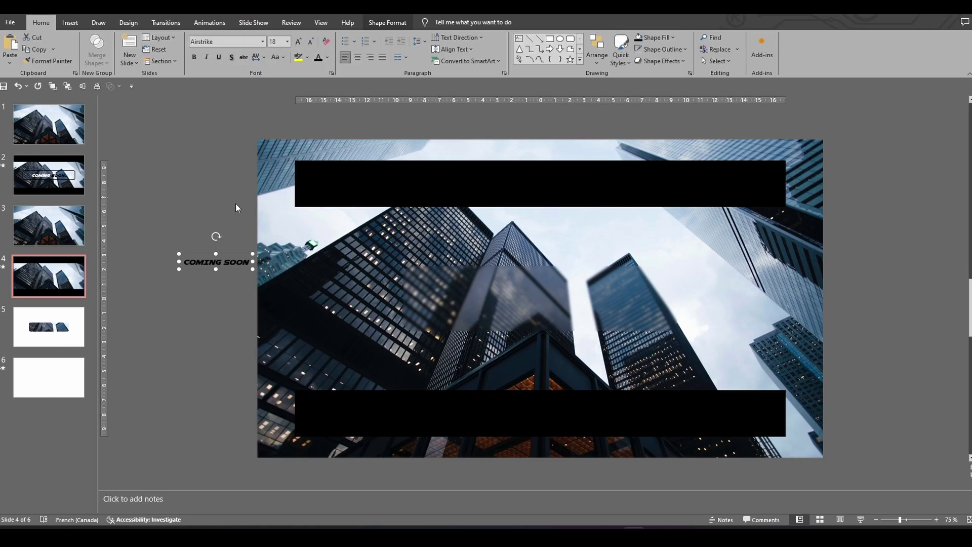
Enlarge the COMING SOON title to 60 pt and centre it on slide 4
{"action": "left_click_drag", "start_coordinate": [234, 254], "coordinate": [547, 284]}
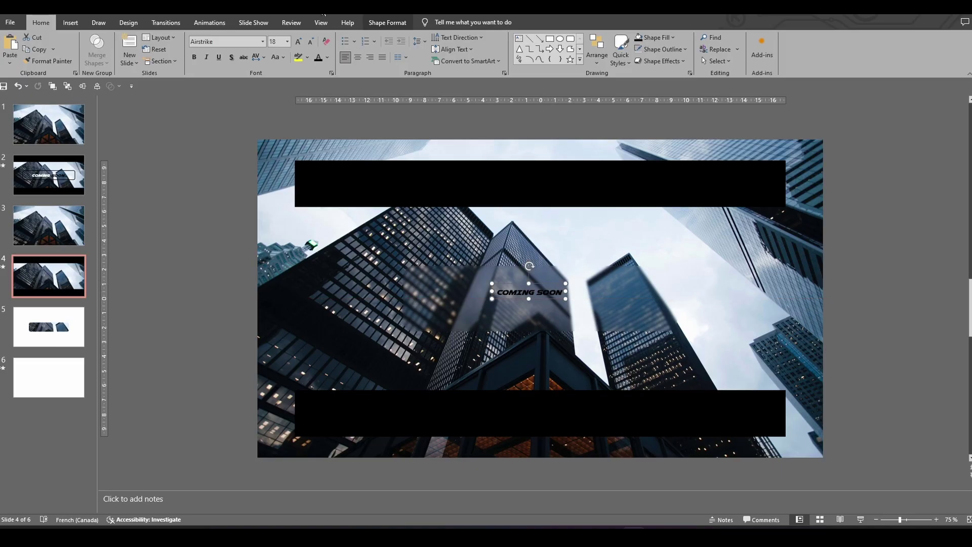
{"action": "left_click", "coordinate": [298, 41]}
{"action": "left_click", "coordinate": [298, 41]}
{"action": "left_click", "coordinate": [298, 41]}
{"action": "left_click", "coordinate": [299, 41]}
{"action": "left_click", "coordinate": [298, 45]}
{"action": "left_click", "coordinate": [298, 44]}
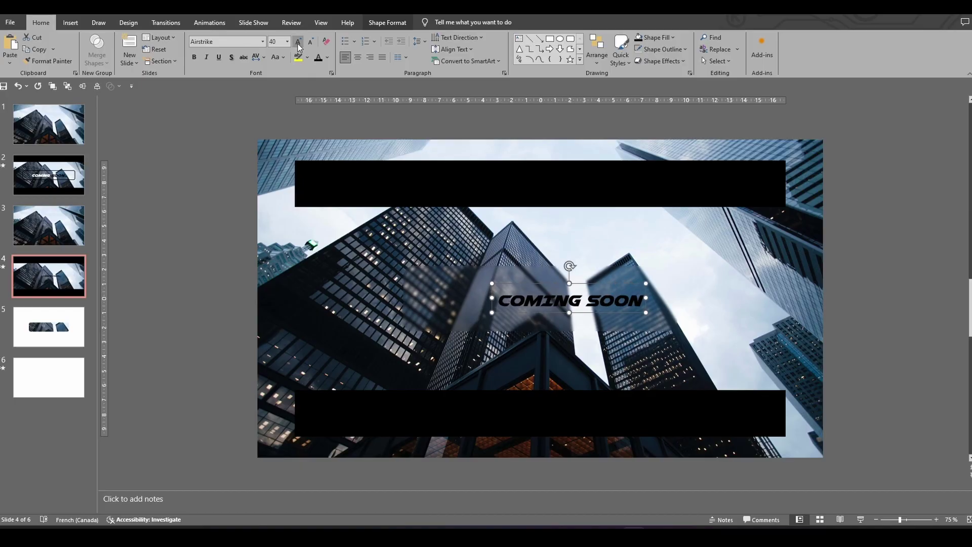
{"action": "left_click", "coordinate": [298, 45]}
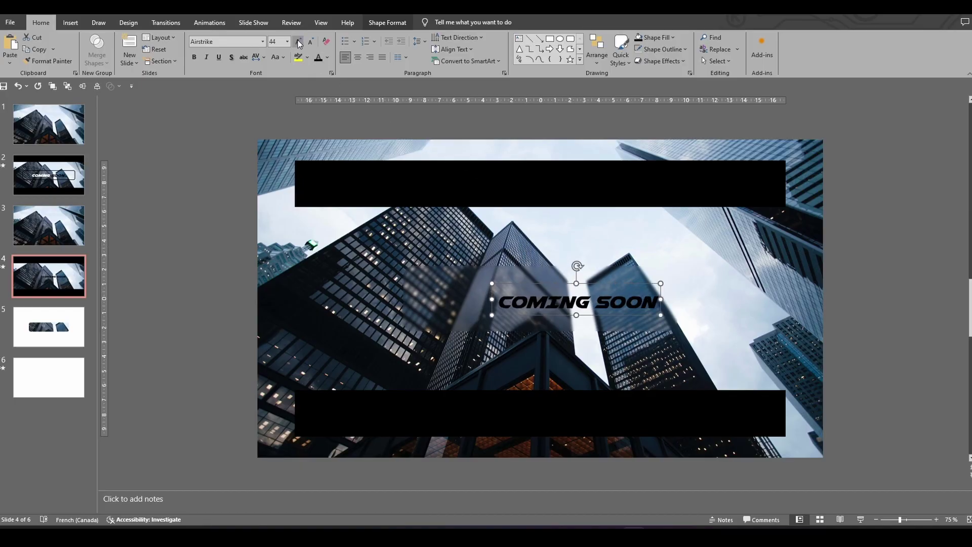
{"action": "left_click", "coordinate": [298, 41]}
{"action": "left_click", "coordinate": [299, 41]}
{"action": "left_click", "coordinate": [298, 41]}
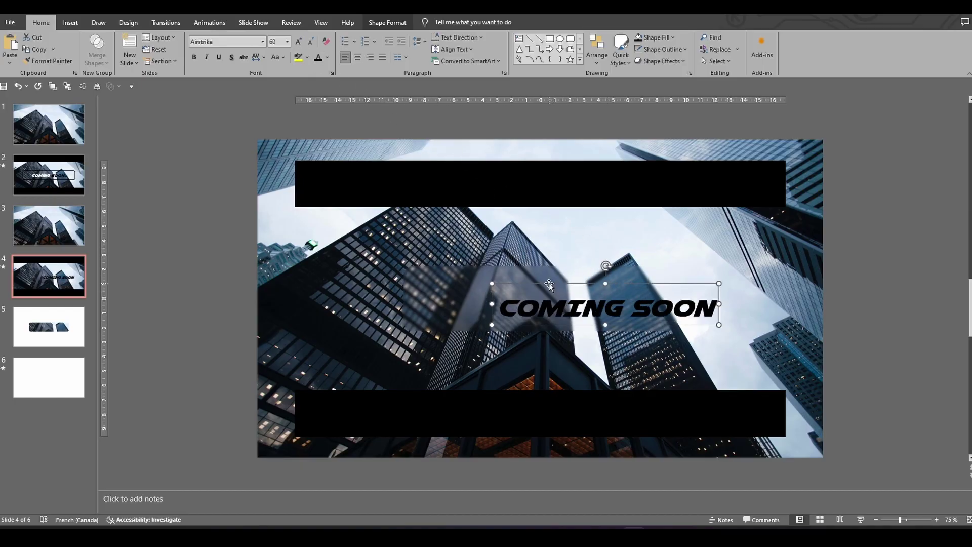
{"action": "left_click_drag", "start_coordinate": [549, 285], "coordinate": [485, 274]}
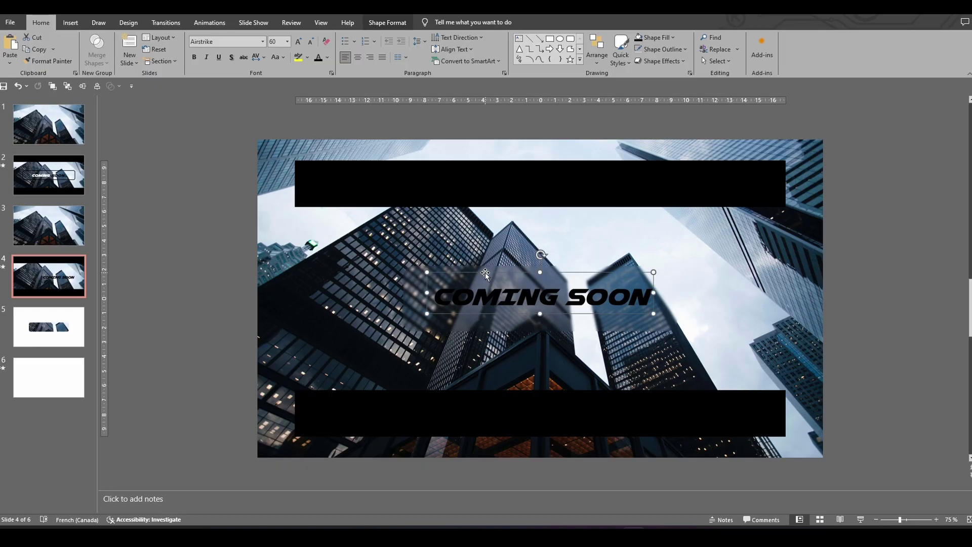
Make the COMING SOON text white
{"action": "left_click", "coordinate": [555, 300]}
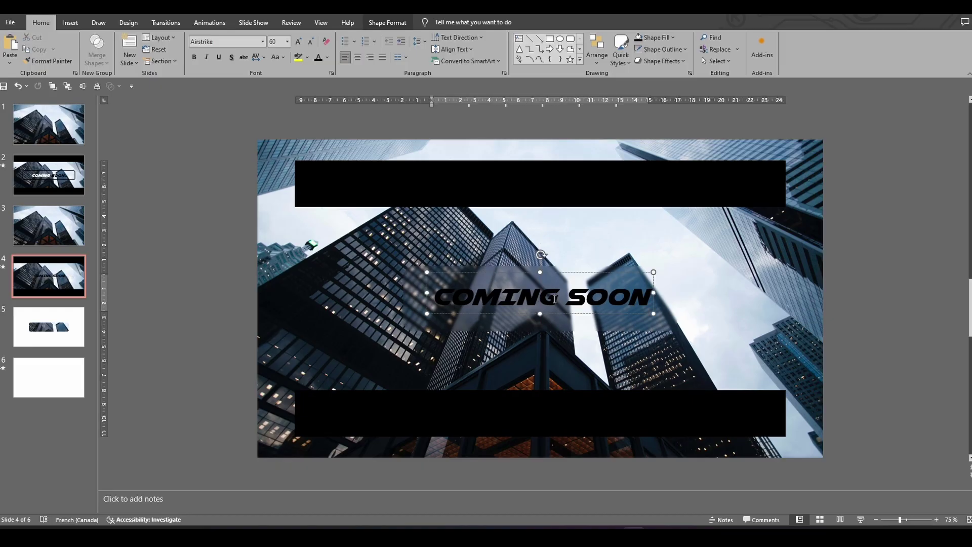
{"action": "key", "text": "ctrl+a"}
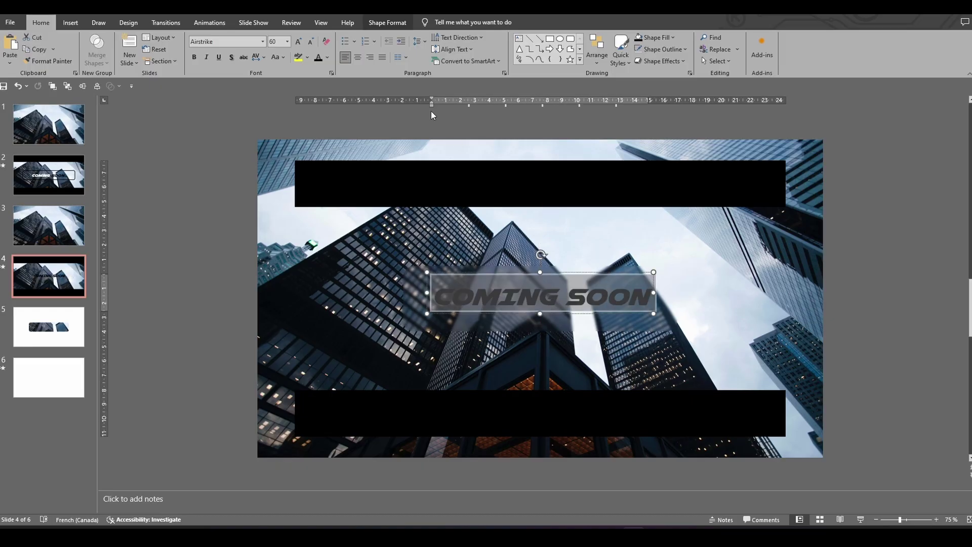
{"action": "left_click", "coordinate": [327, 57]}
{"action": "left_click", "coordinate": [318, 100]}
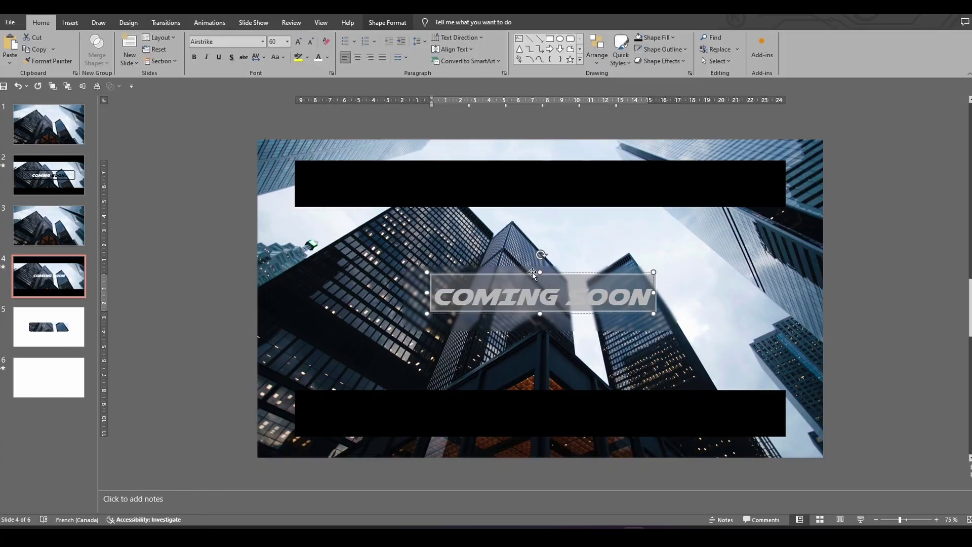
{"action": "left_click", "coordinate": [531, 294]}
{"action": "left_click", "coordinate": [553, 291]}
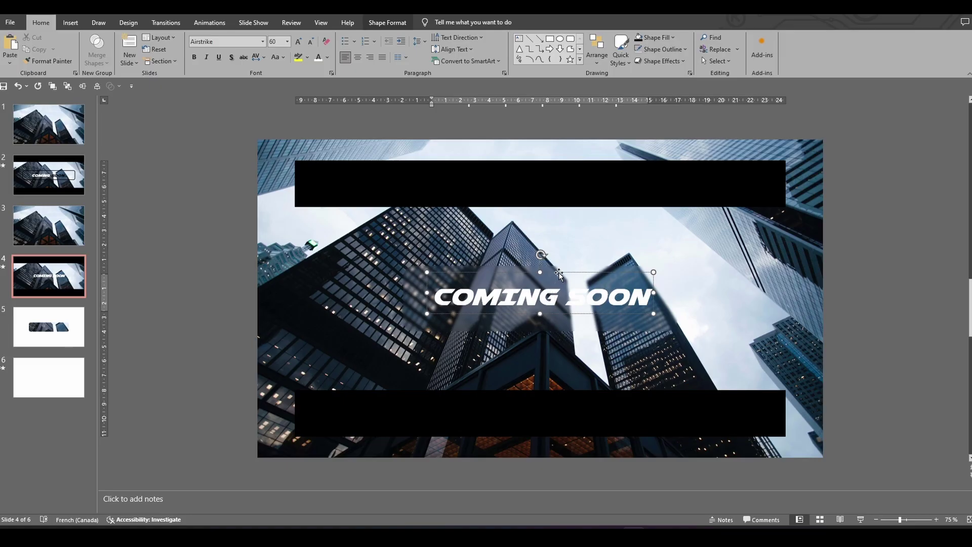
{"action": "left_click_drag", "start_coordinate": [559, 274], "coordinate": [657, 297]}
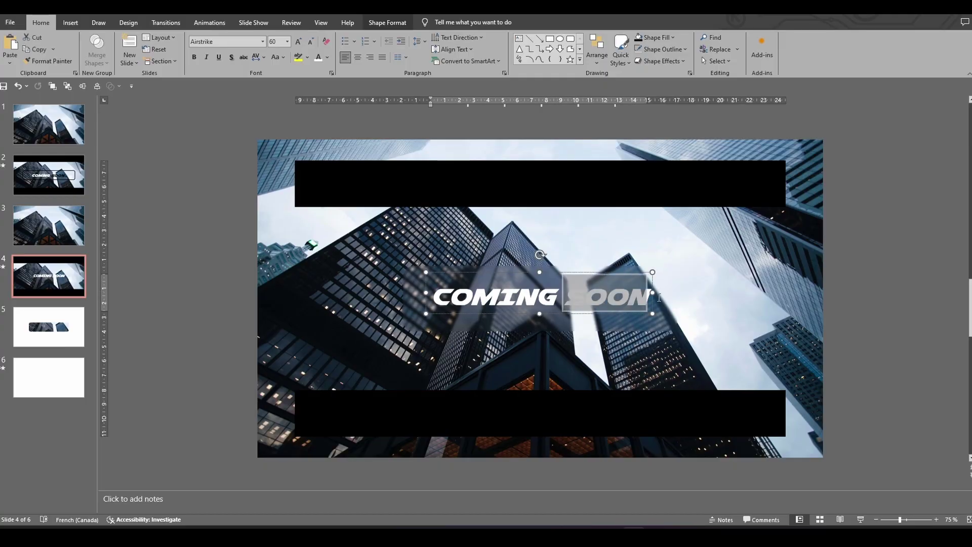
Set the COMING SOON text's font colour to white
{"action": "left_click", "coordinate": [327, 58]}
{"action": "left_click", "coordinate": [329, 100]}
{"action": "left_click", "coordinate": [287, 213]}
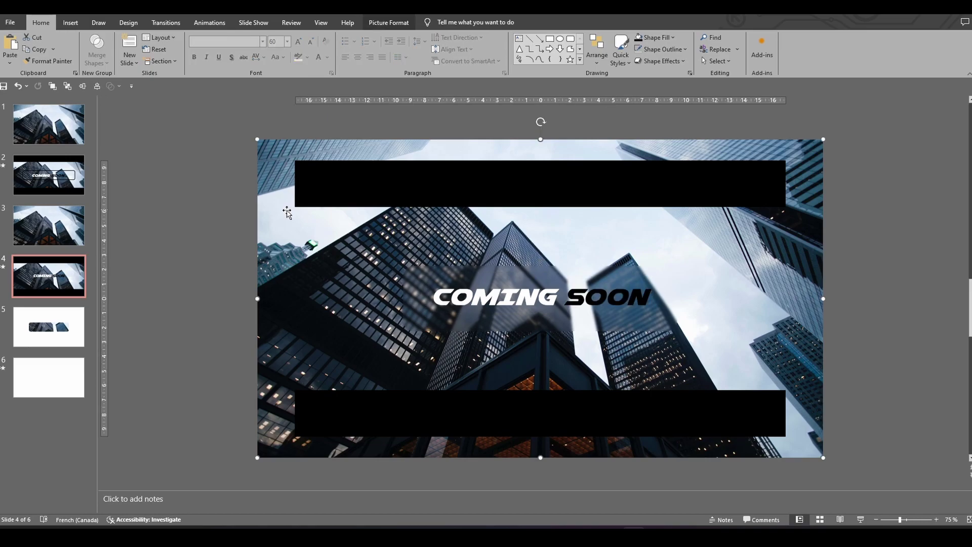
Select the COMING SOON text box with the blurred panel and group them using Ctrl+G
{"action": "left_click", "coordinate": [472, 307]}
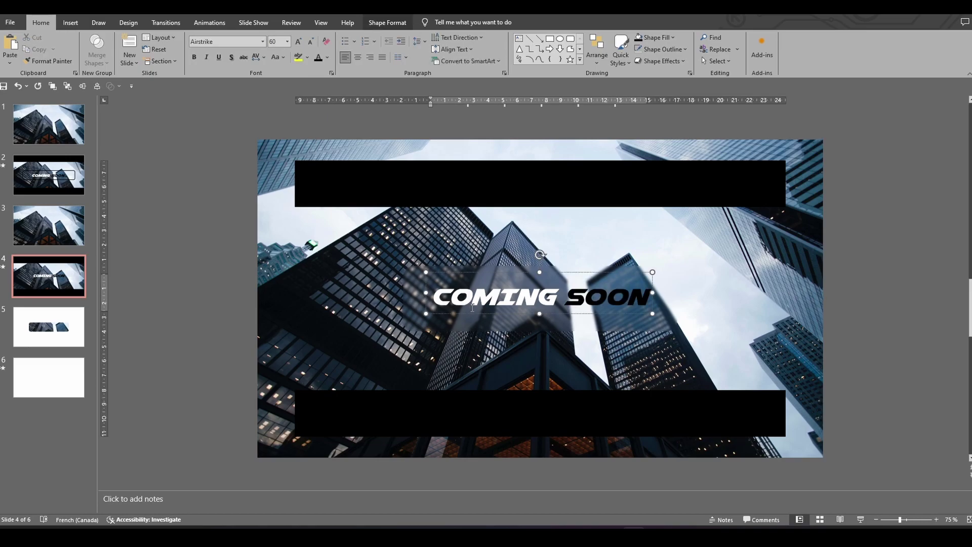
{"action": "left_click", "coordinate": [438, 313]}
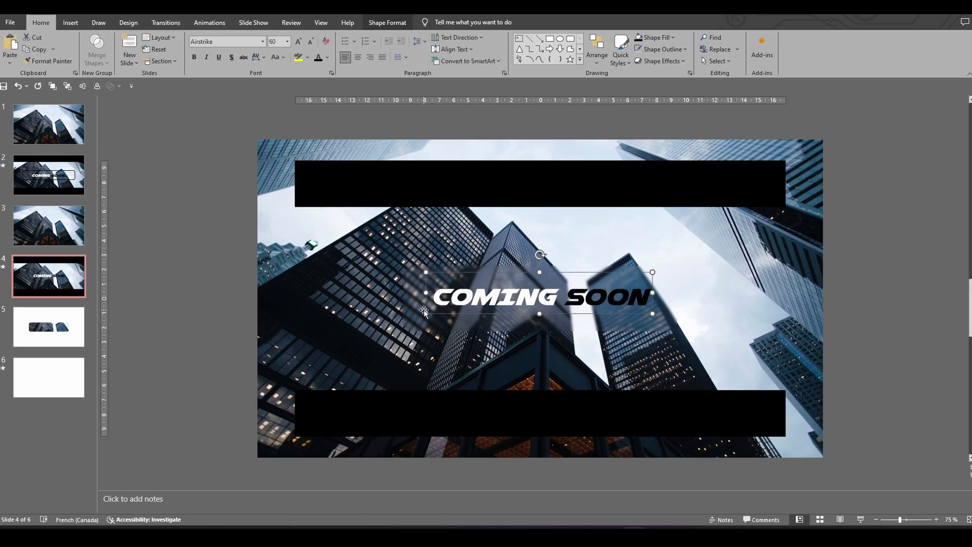
{"action": "left_click", "coordinate": [415, 300], "text": "shift"}
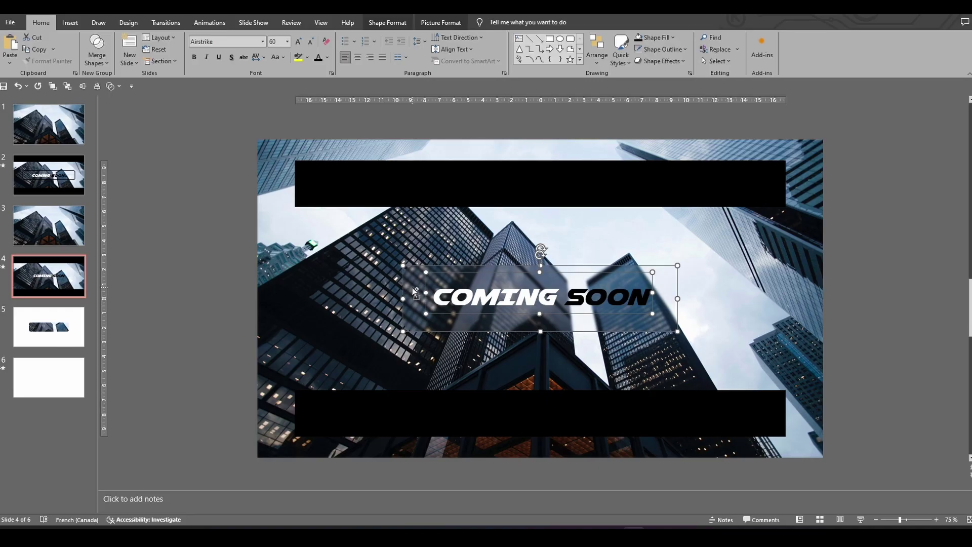
{"action": "key", "text": "ctrl+g"}
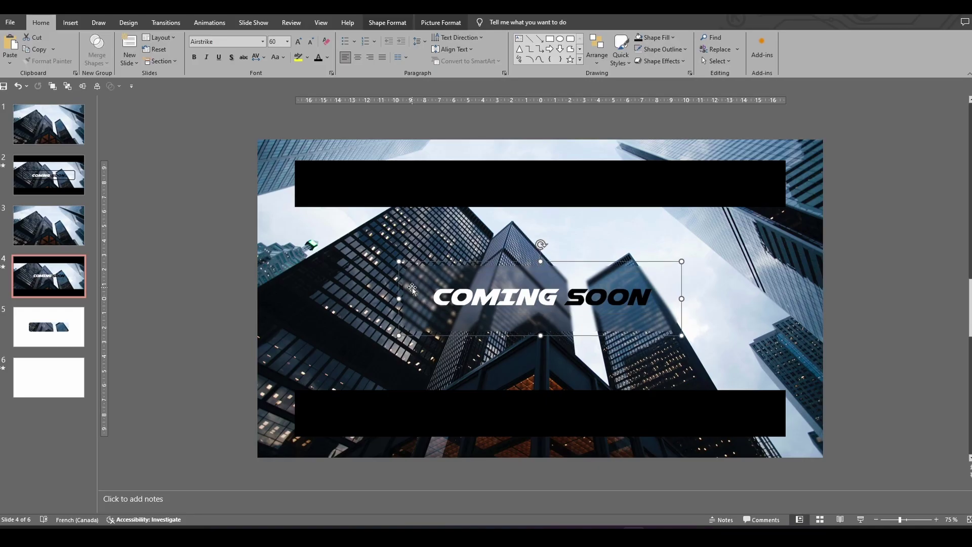
{"action": "left_click", "coordinate": [239, 310]}
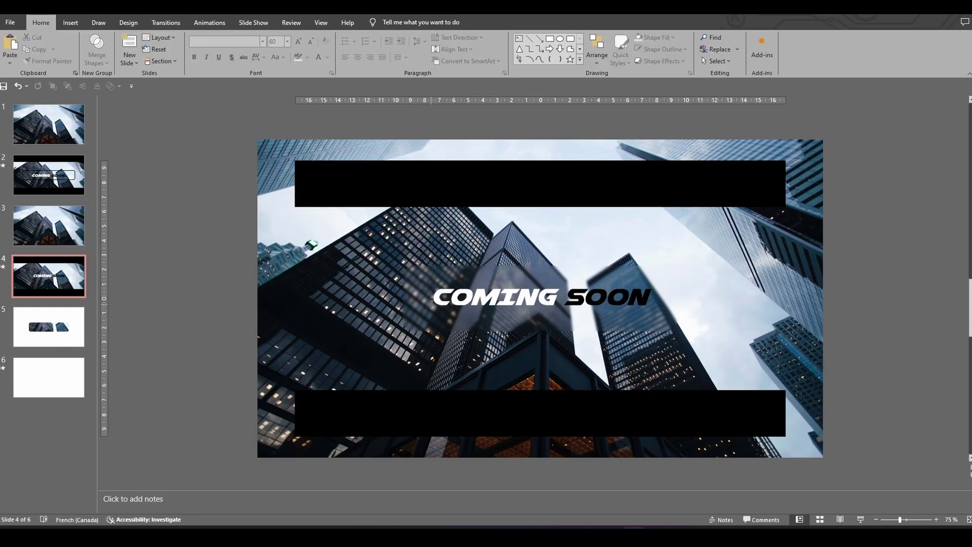
{"action": "double_click", "coordinate": [430, 265]}
{"action": "left_click", "coordinate": [410, 260]}
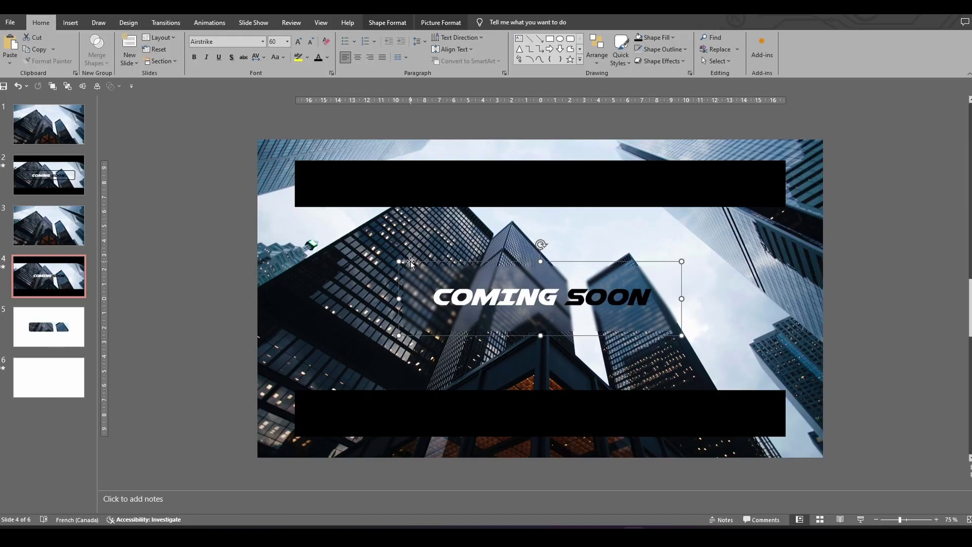
Apply a Fade entrance animation to the COMING SOON group
{"action": "left_click", "coordinate": [212, 22]}
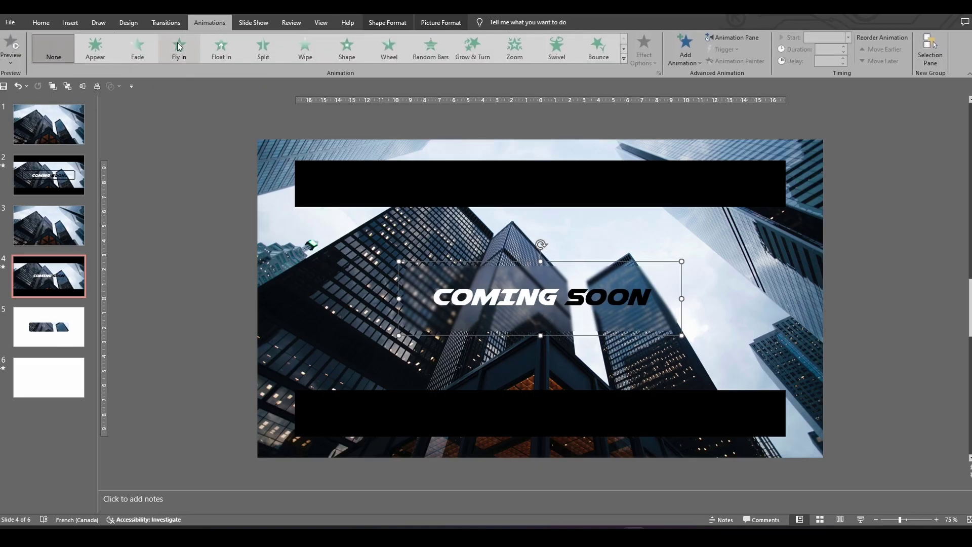
{"action": "left_click", "coordinate": [137, 48]}
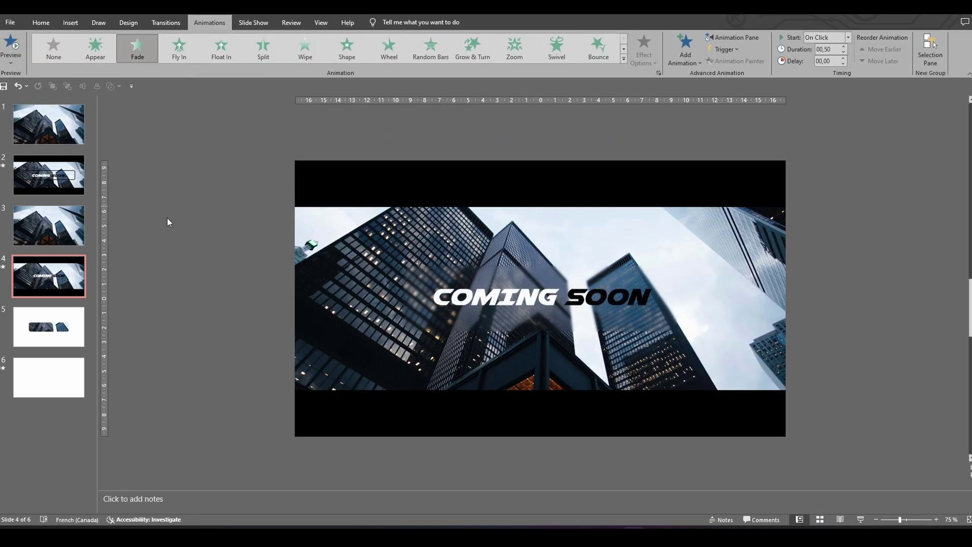
{"action": "left_click", "coordinate": [629, 278]}
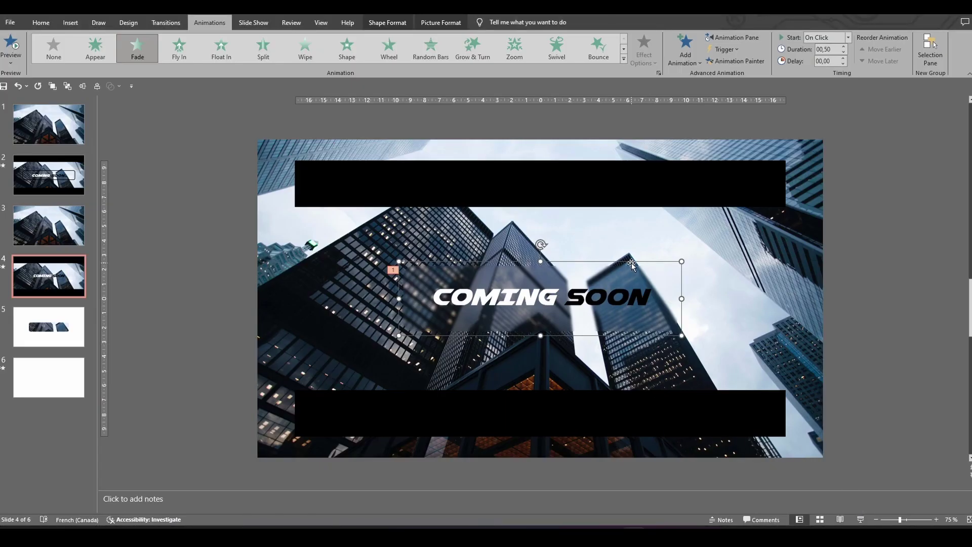
Give the fade a one-second delay, start it With Previous, then move to slide 3
{"action": "left_click", "coordinate": [844, 59]}
{"action": "left_click", "coordinate": [843, 59]}
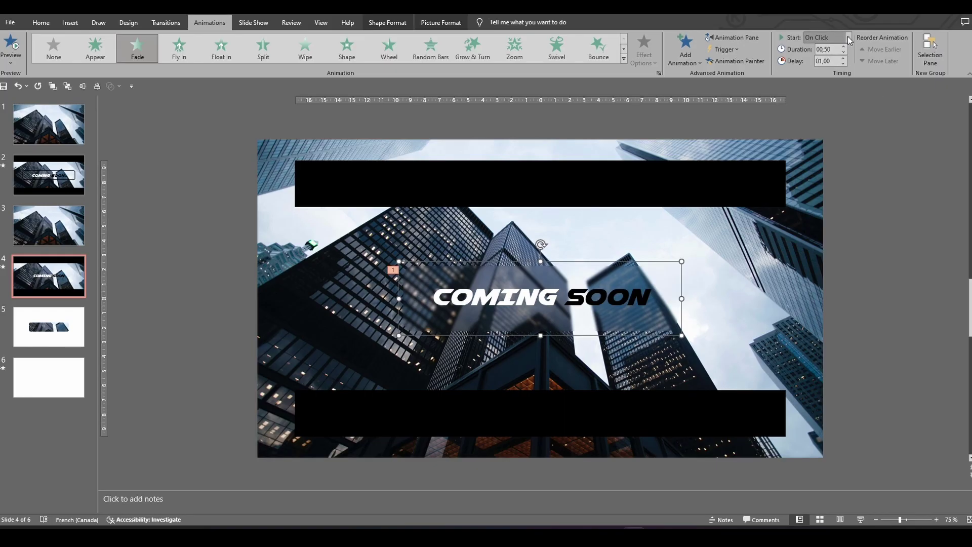
{"action": "left_click", "coordinate": [849, 38]}
{"action": "left_click", "coordinate": [840, 60]}
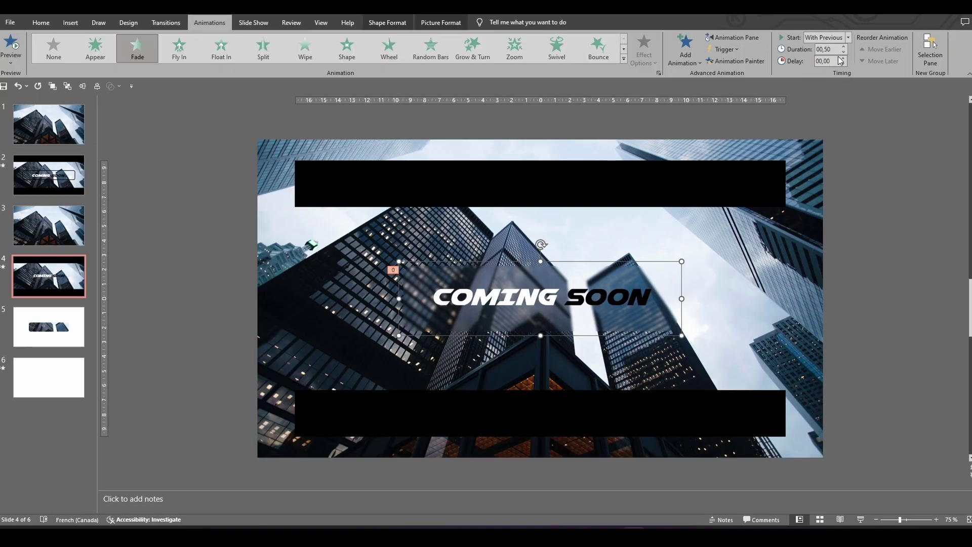
{"action": "left_click", "coordinate": [63, 229]}
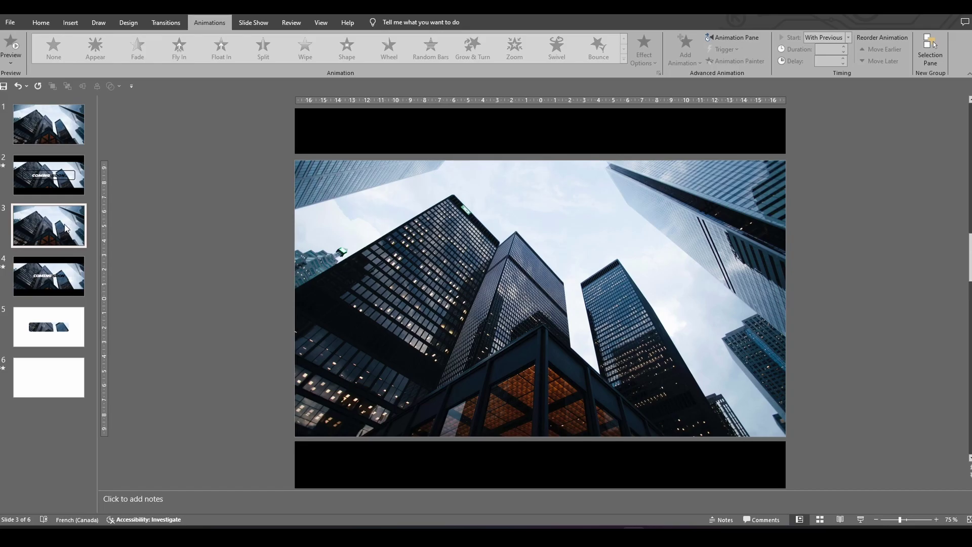